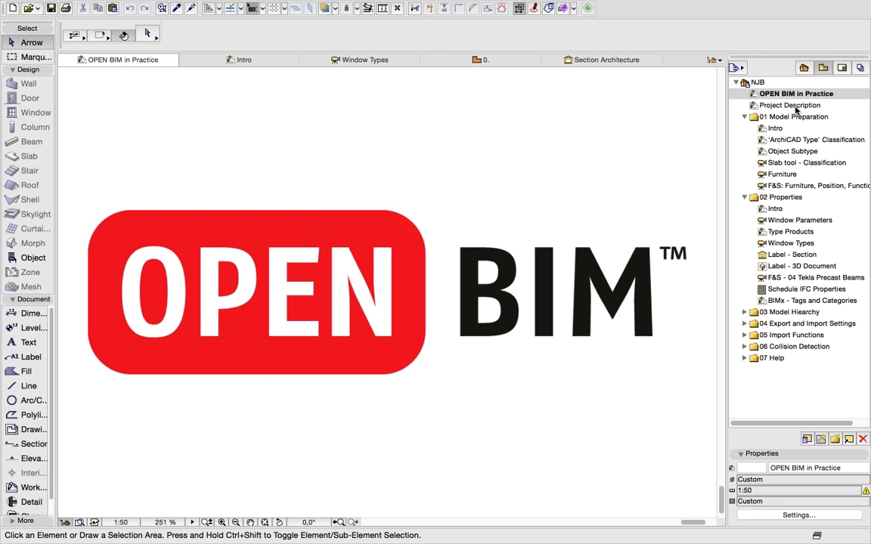
- Open the Project Description layout with the RIFT Nordre Jarlsberg Brygge waterfront rendering
double_click(792, 105)
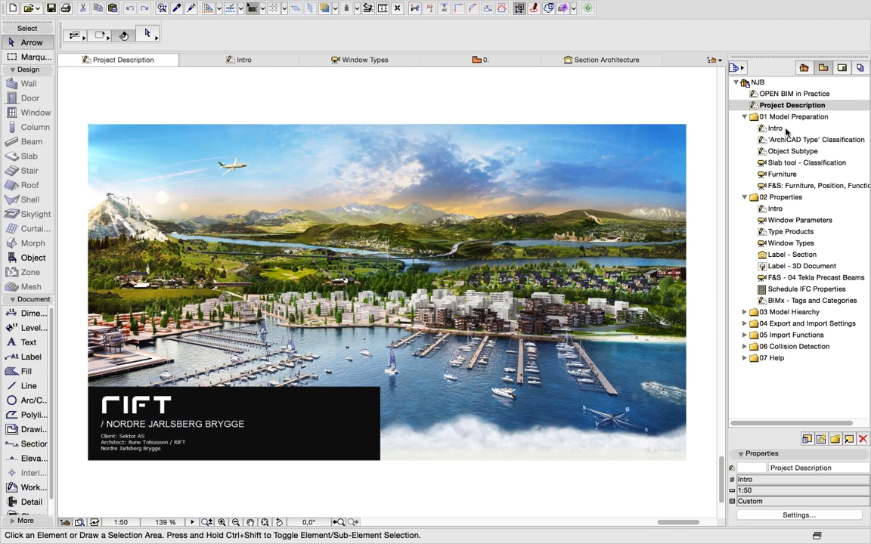
- Open the 01 Model Preparation Intro slide, 'Prepare Your Model for Collaboration'
left_click(784, 130)
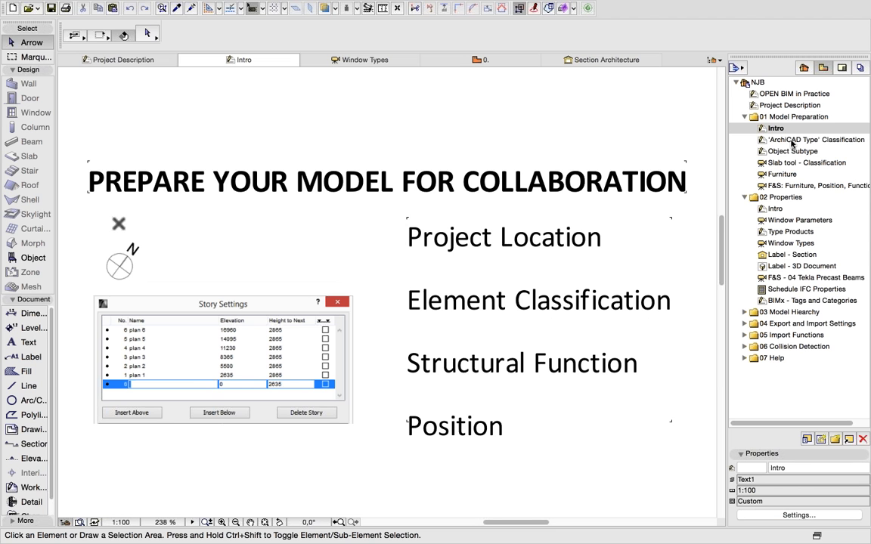
- Open the 'ArchiCAD Type' Classification worksheet mapping tools to IFC entities like IfcWall
left_click(792, 142)
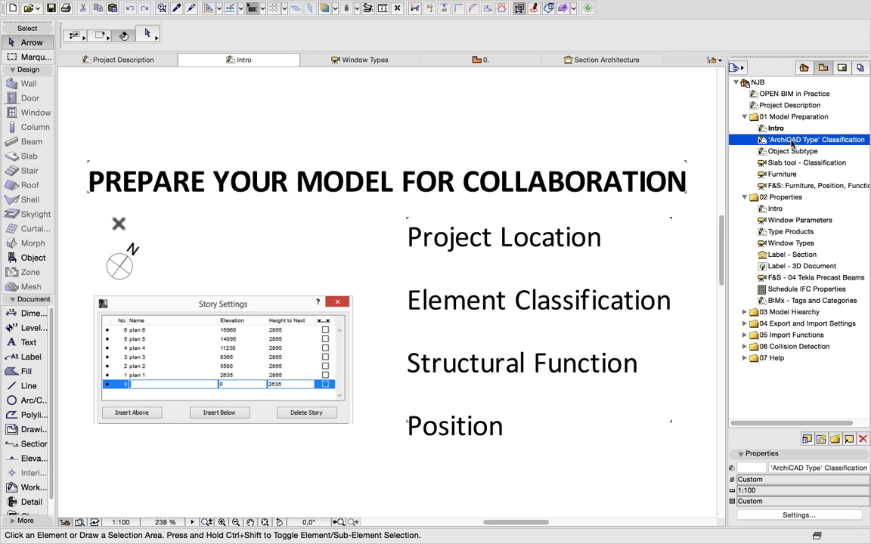
double_click(792, 142)
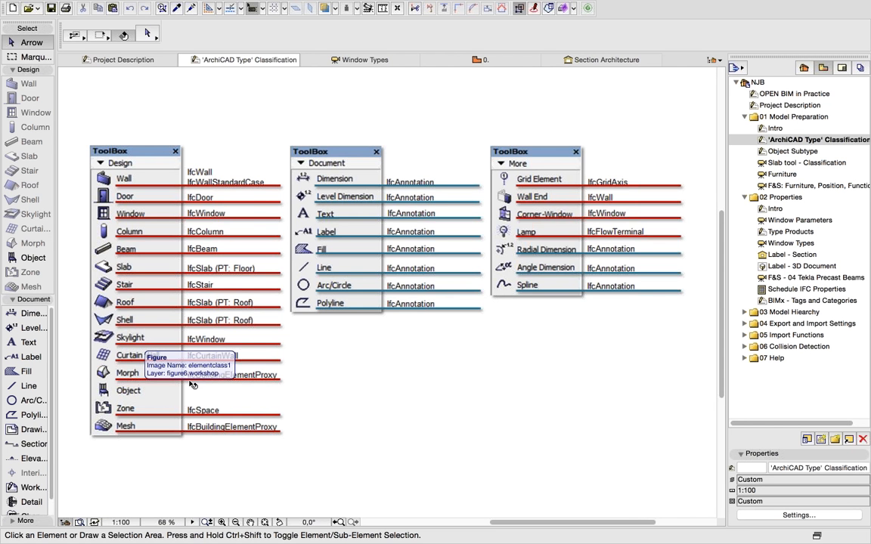
- Open the Object Subtype worksheet showing the armchair assigned the Seating subtype
double_click(787, 153)
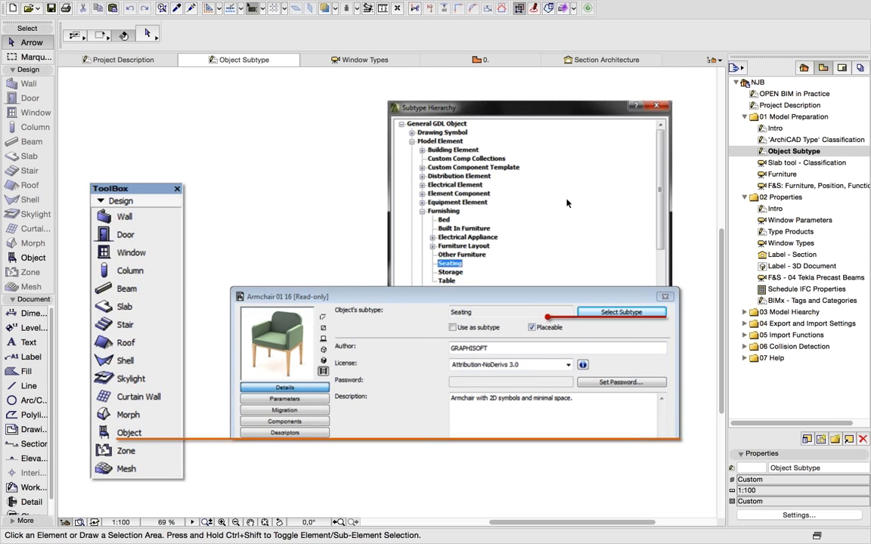
left_click(785, 164)
- In the Slab tool - Classification 3D view, open the terrace slab's Element Classification setting
double_click(785, 166)
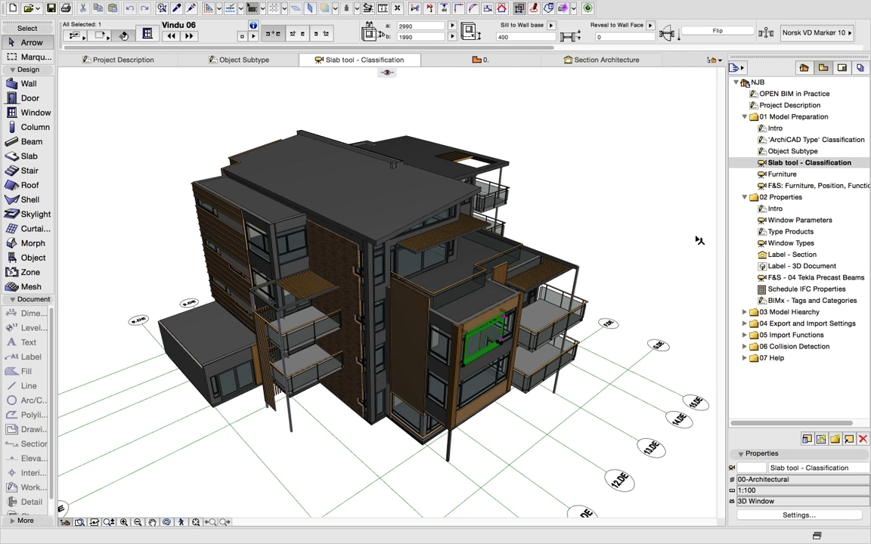
left_click(451, 279)
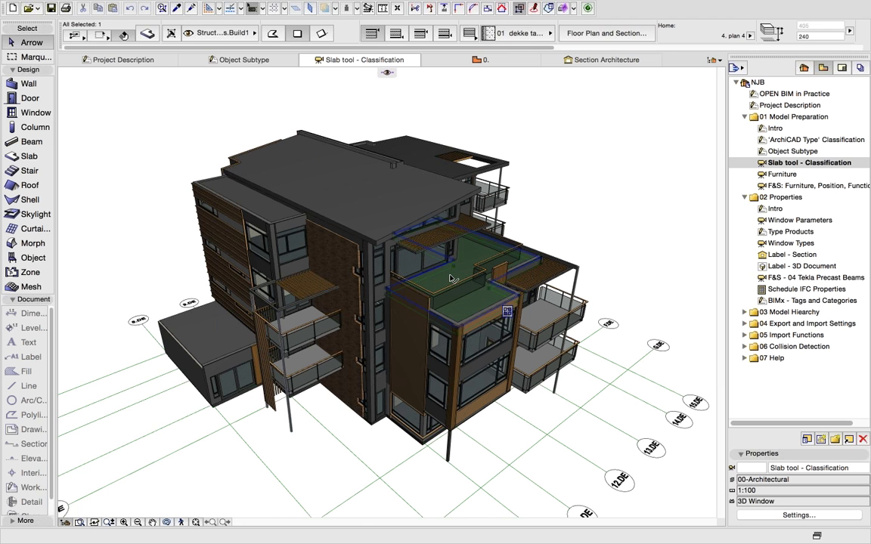
left_click(148, 36)
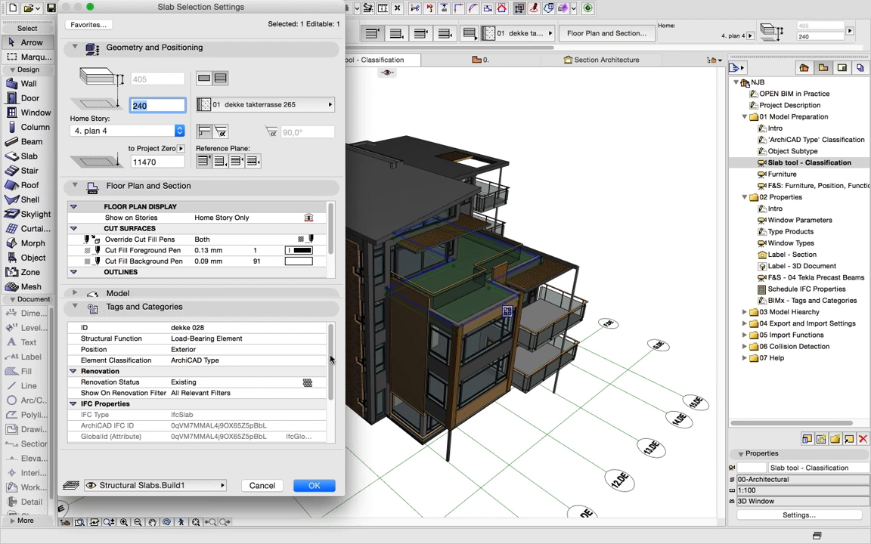
left_click(242, 364)
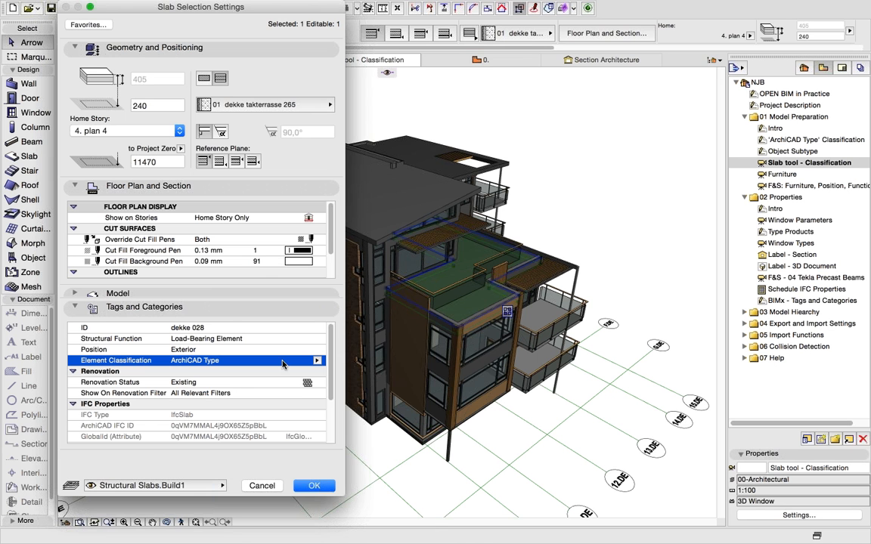
- Change the terrace slab's Element Classification to Slab, after briefly trying Ceiling
left_click(317, 360)
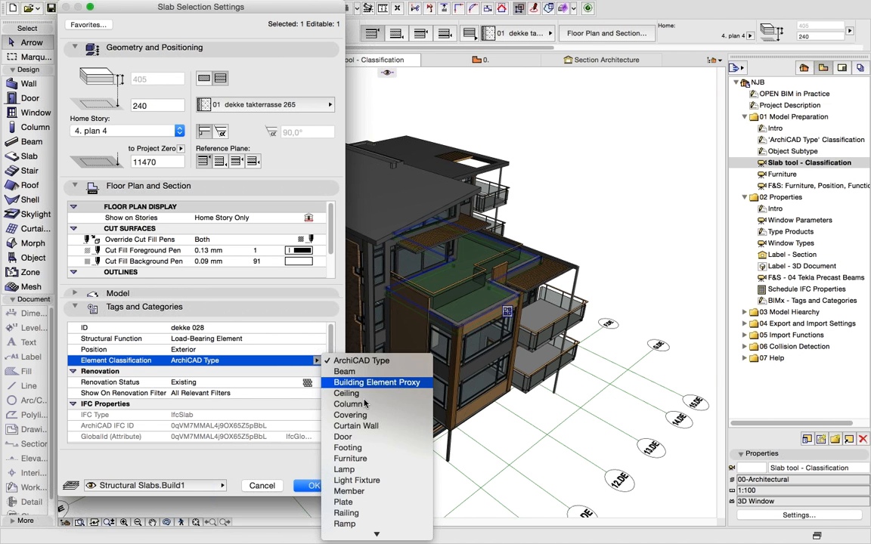
left_click(360, 393)
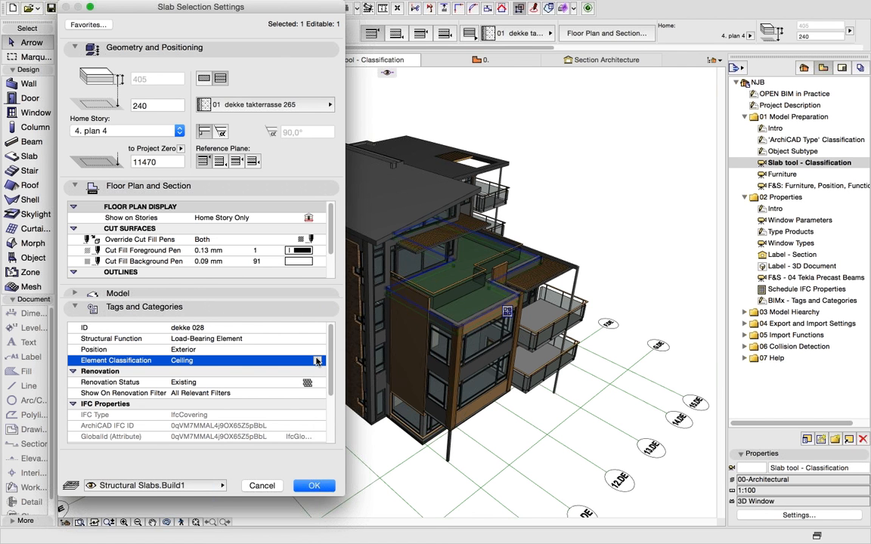
left_click(319, 360)
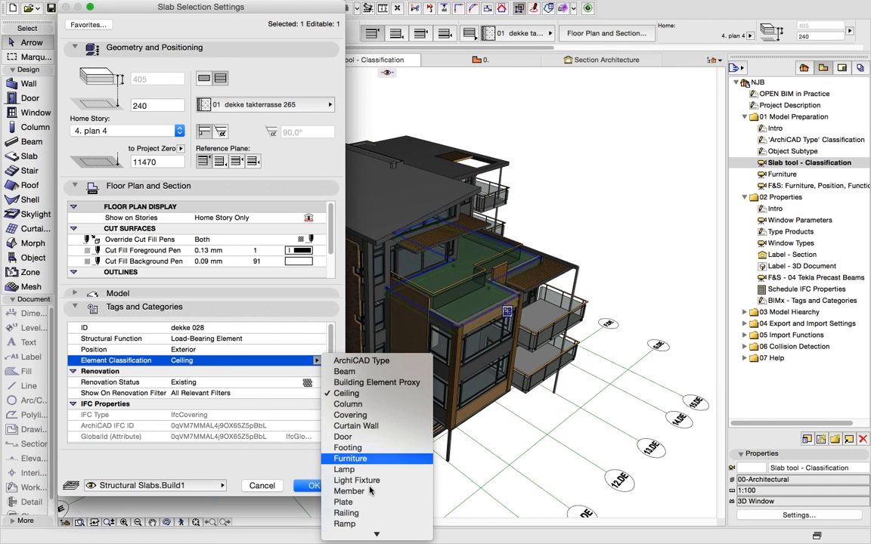
scroll(375, 488, "down", 5)
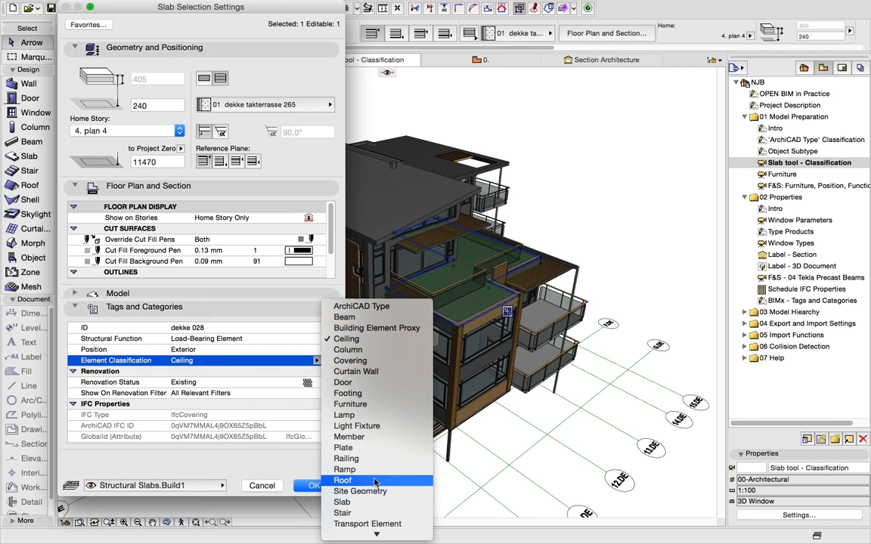
left_click(367, 480)
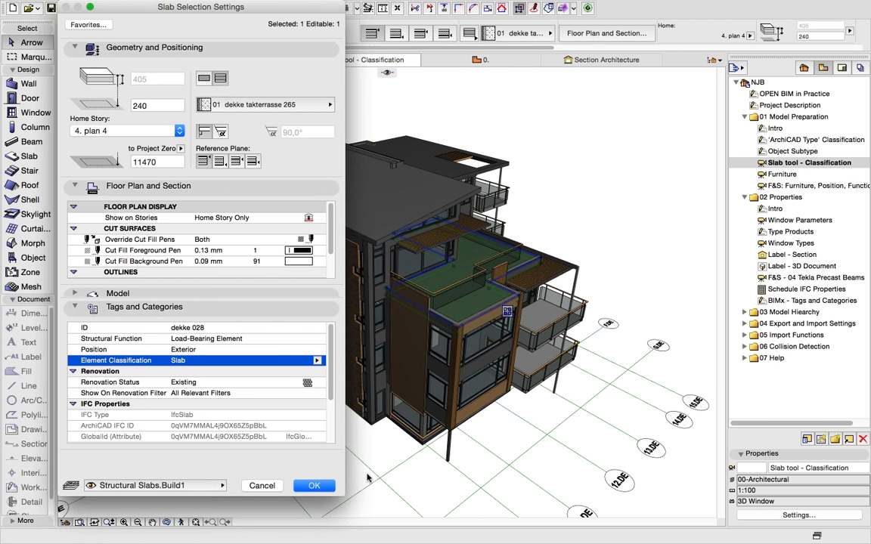
- Review the slab's Structural Function options, leaving it as Load-Bearing Element
left_click(289, 338)
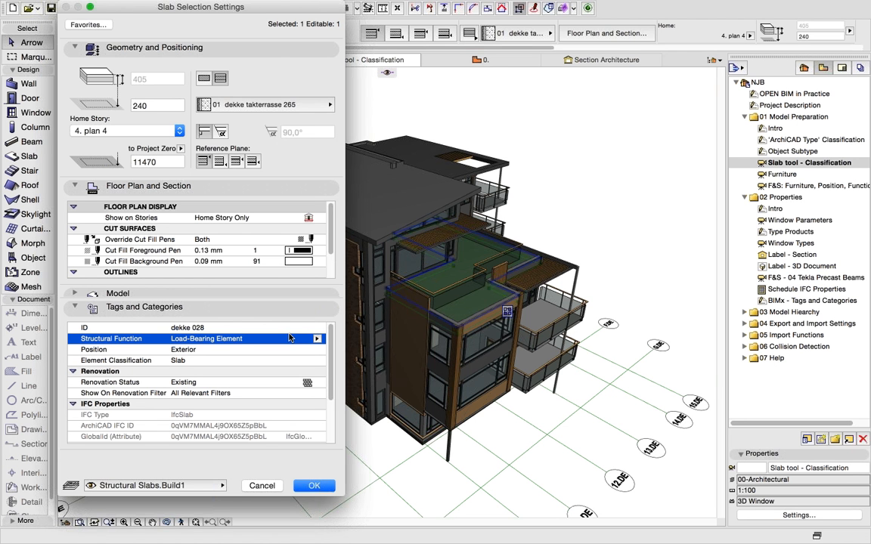
left_click(316, 339)
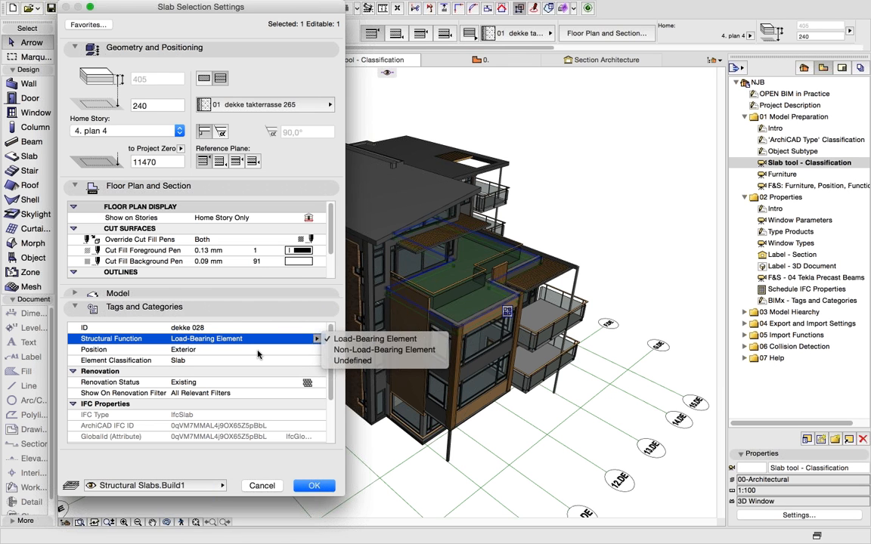
key("Escape")
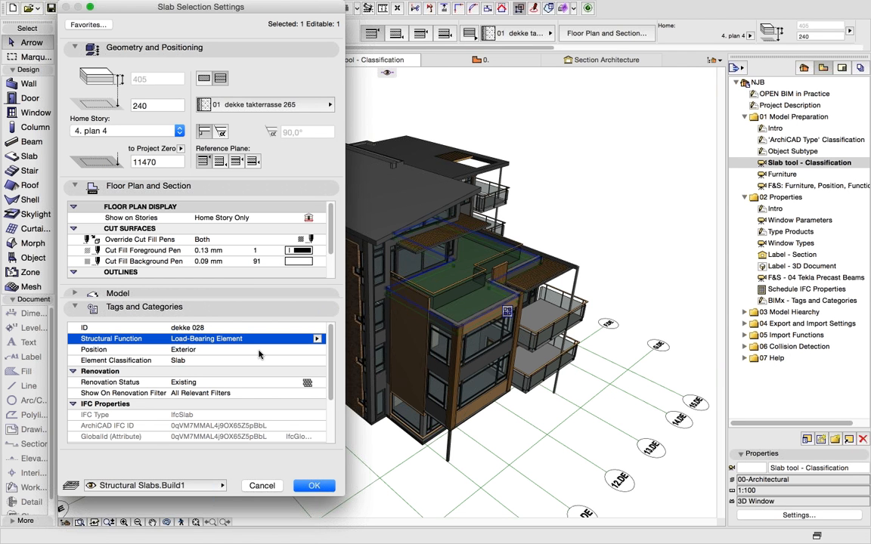
- Review the Position values, keep Exterior, and cancel the slab settings
left_click(259, 350)
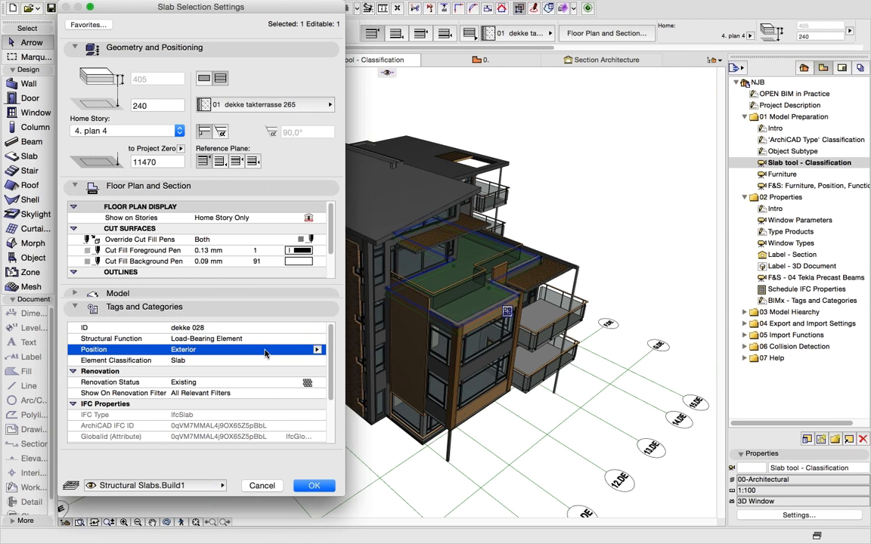
left_click(318, 351)
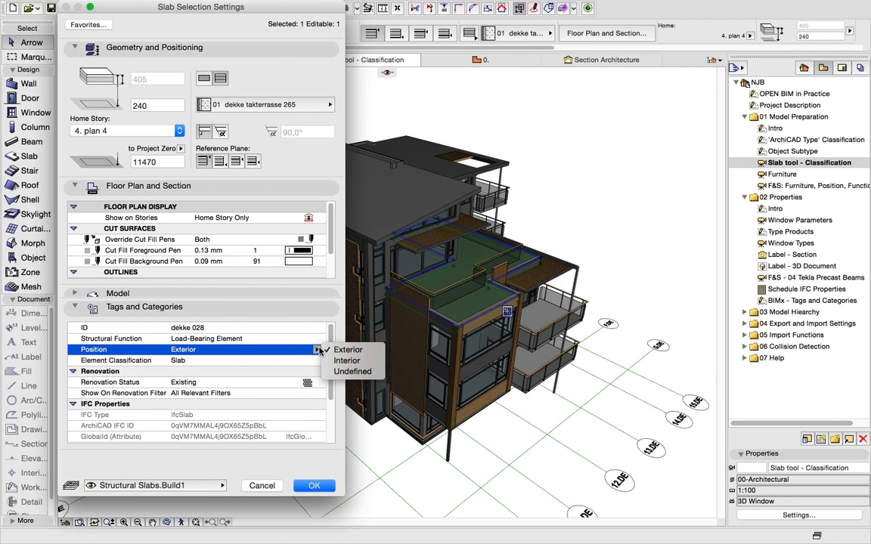
left_click(286, 457)
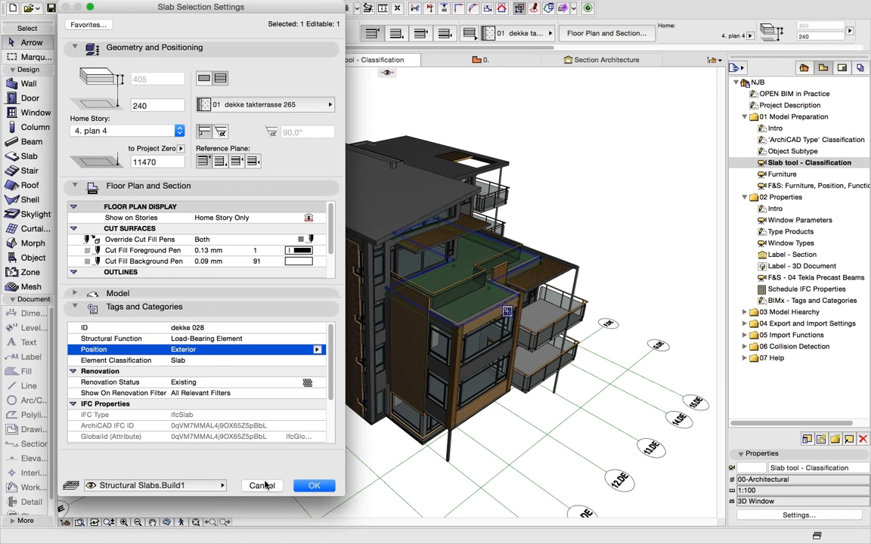
left_click(261, 484)
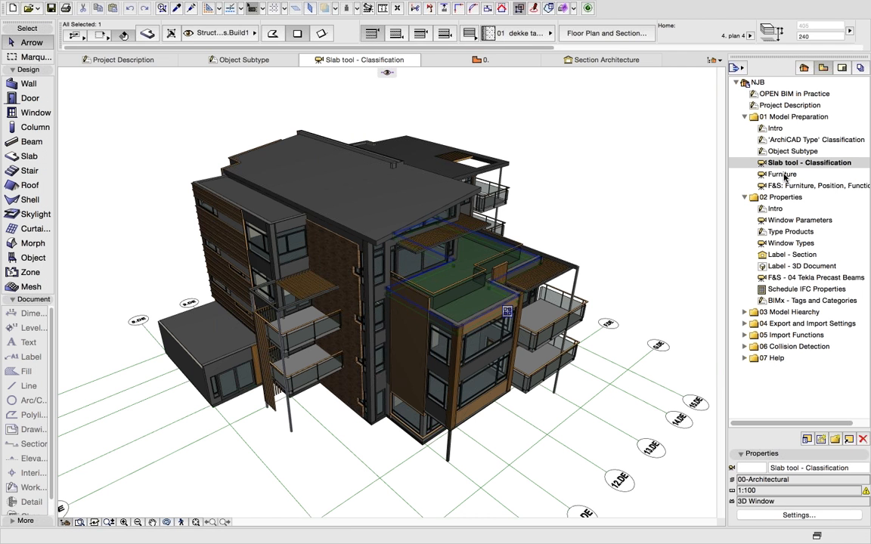
- In the Furniture view, open Morph Selection Settings for the right-hand table
double_click(783, 174)
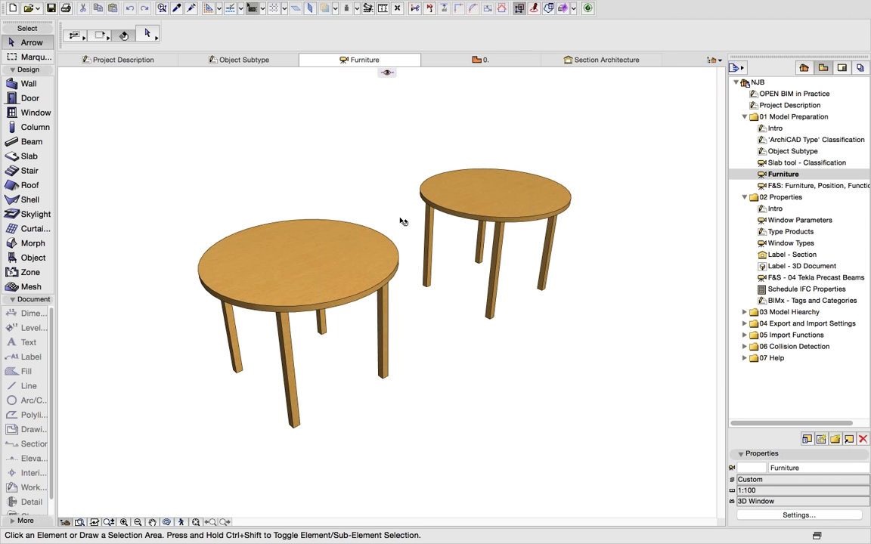
left_click(302, 234)
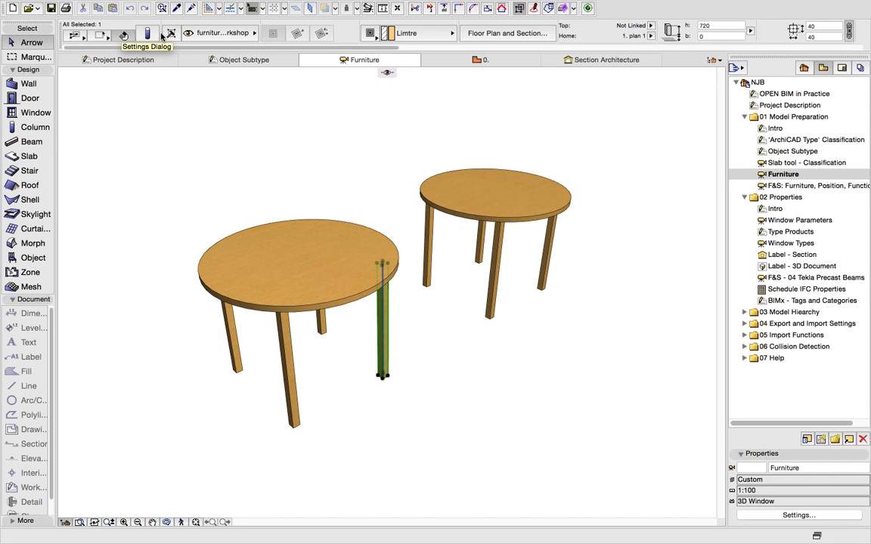
left_click(472, 181)
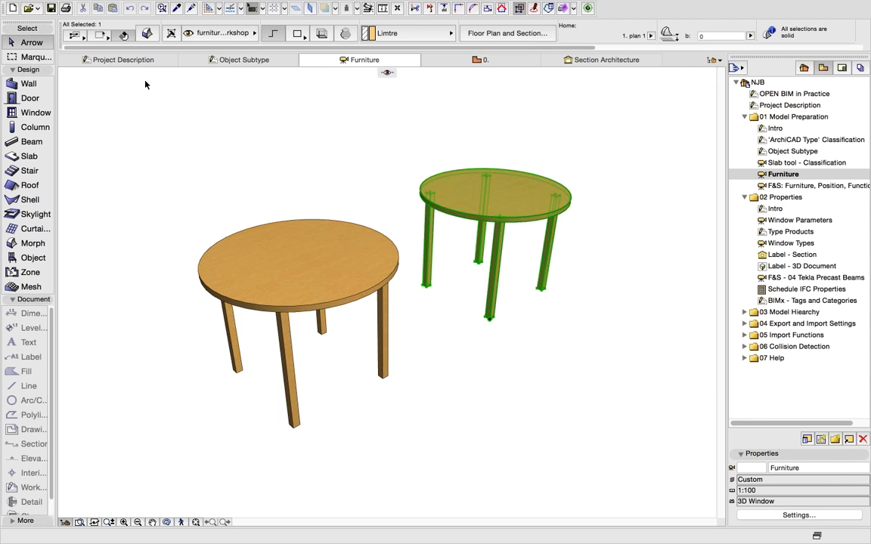
left_click(147, 36)
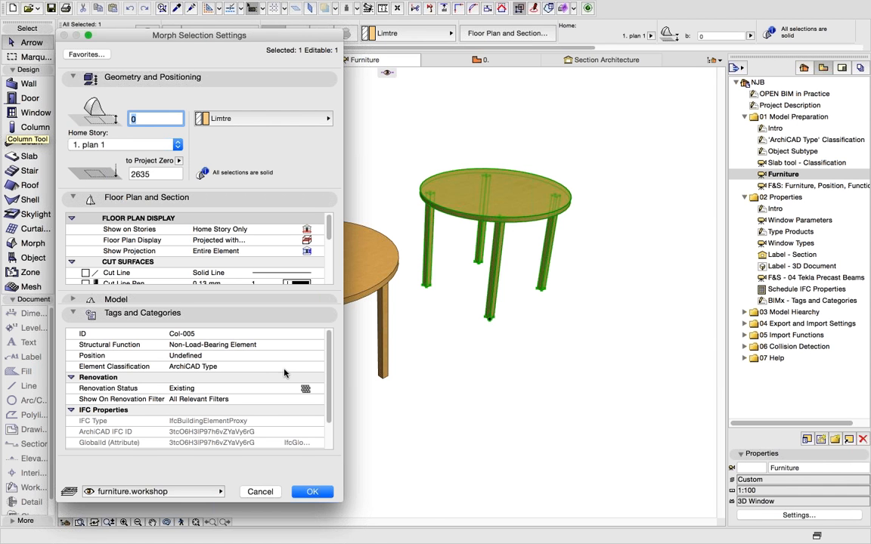
- Set the table morph's Element Classification to Furniture, giving IFC Type IfcFurnishingElement
left_click(313, 367)
left_click(315, 368)
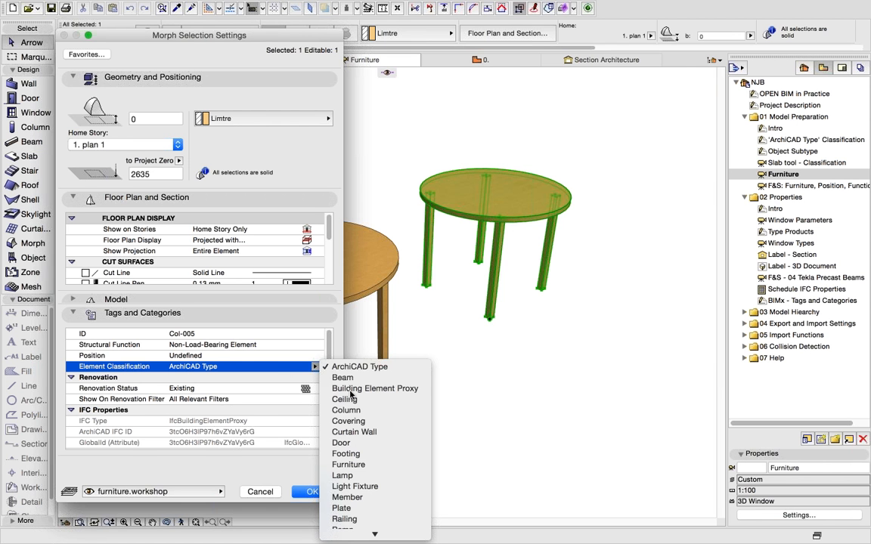
left_click(368, 465)
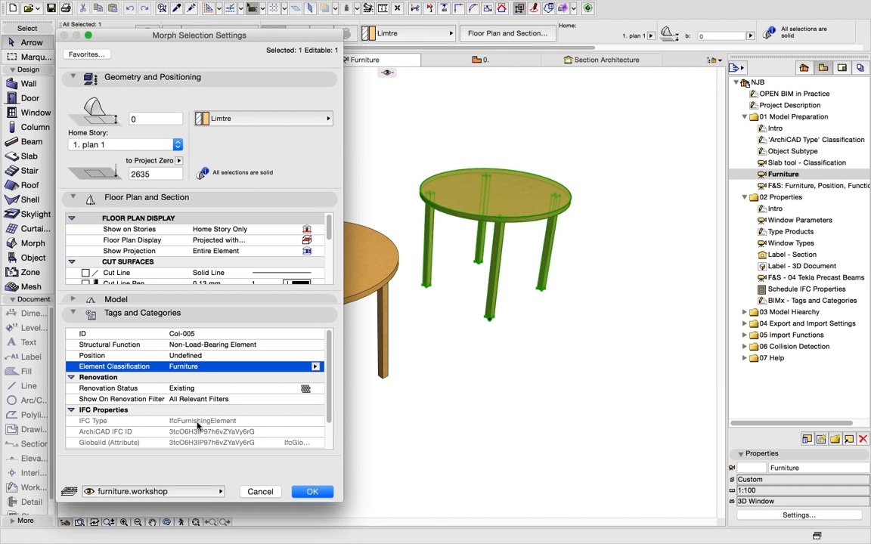
left_click(303, 492)
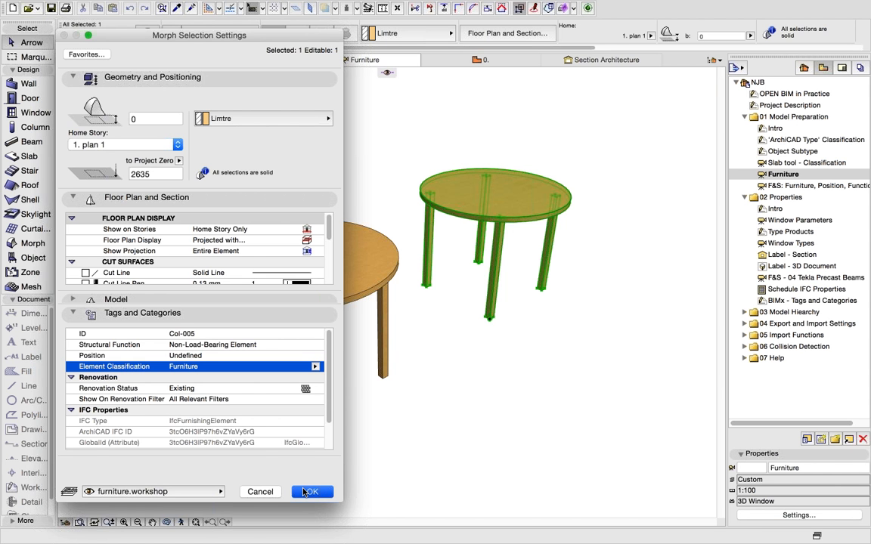
left_click(784, 186)
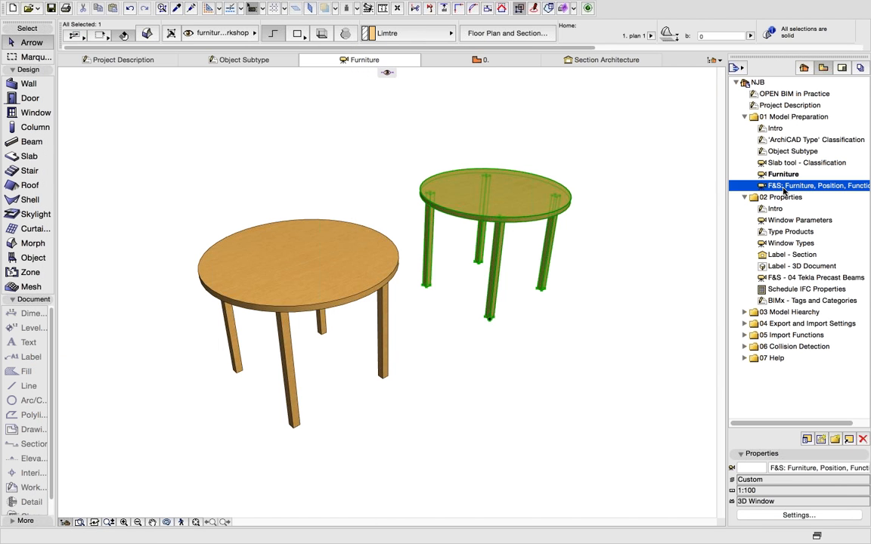
- Open the 'F&S: Furniture, Position, Function' 3D view of the whole apartment building
double_click(784, 189)
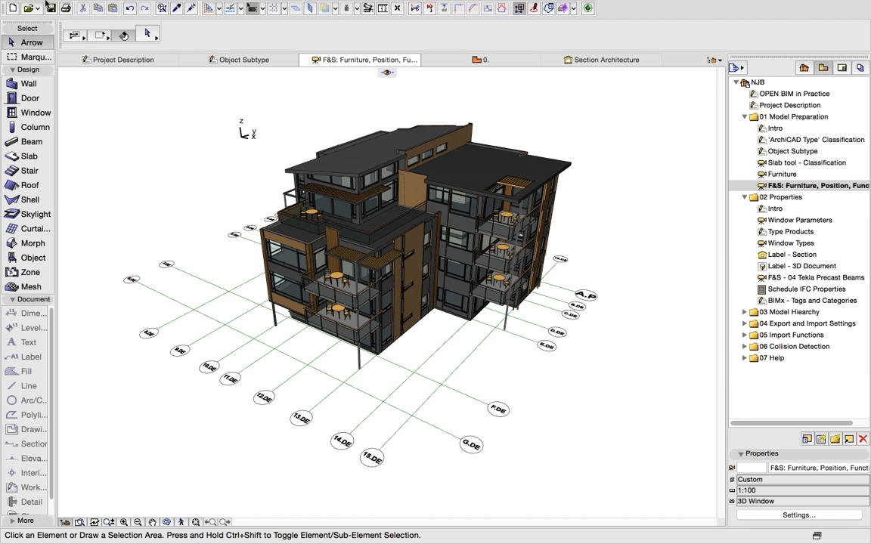
- Load the 01 Furniture type Morphs criteria in Find & Select, select the six matching morphs, then deselect
mouse_move(89, 6)
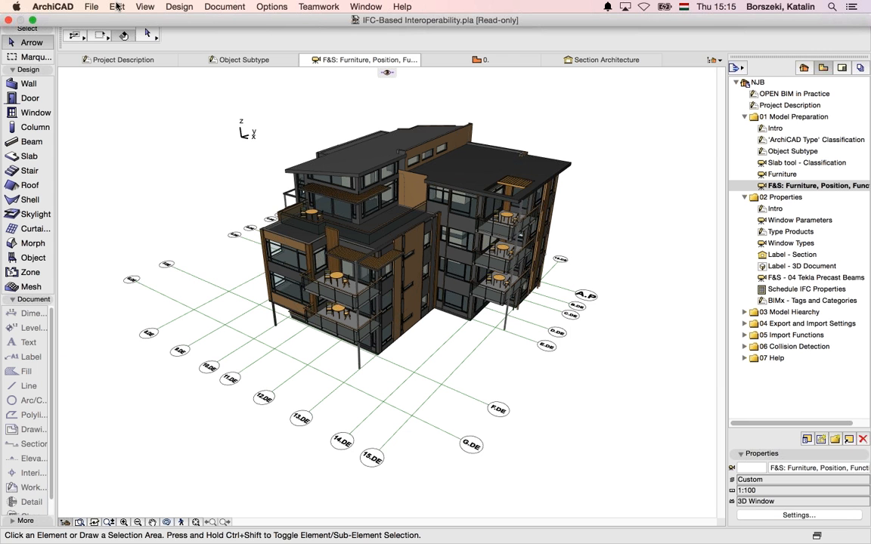
left_click(117, 6)
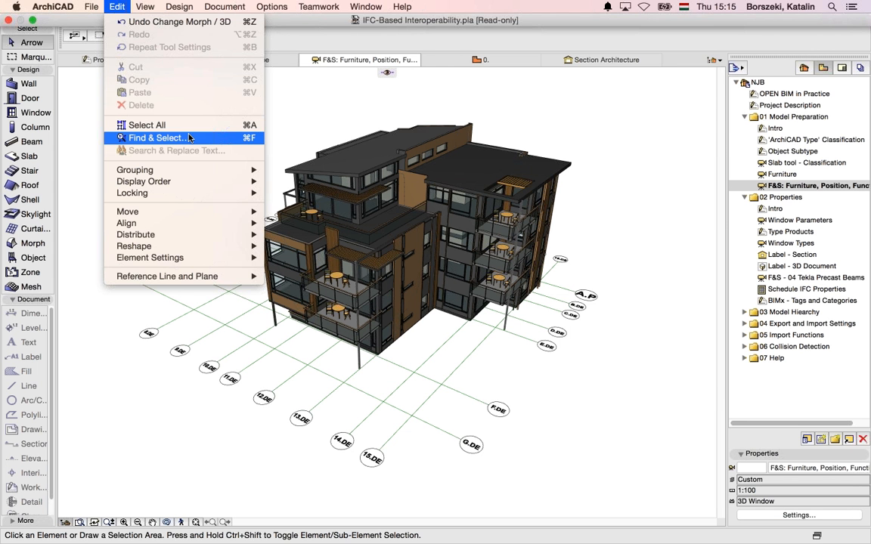
left_click(159, 126)
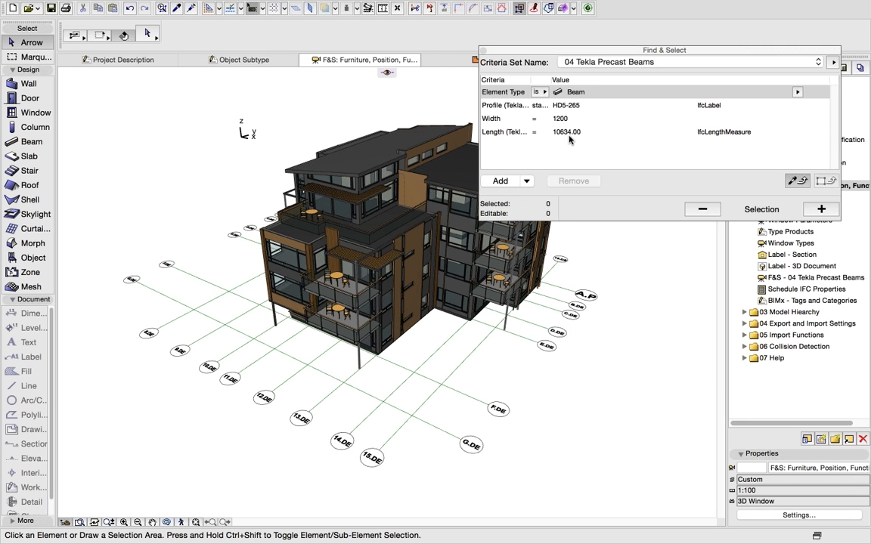
left_click(616, 63)
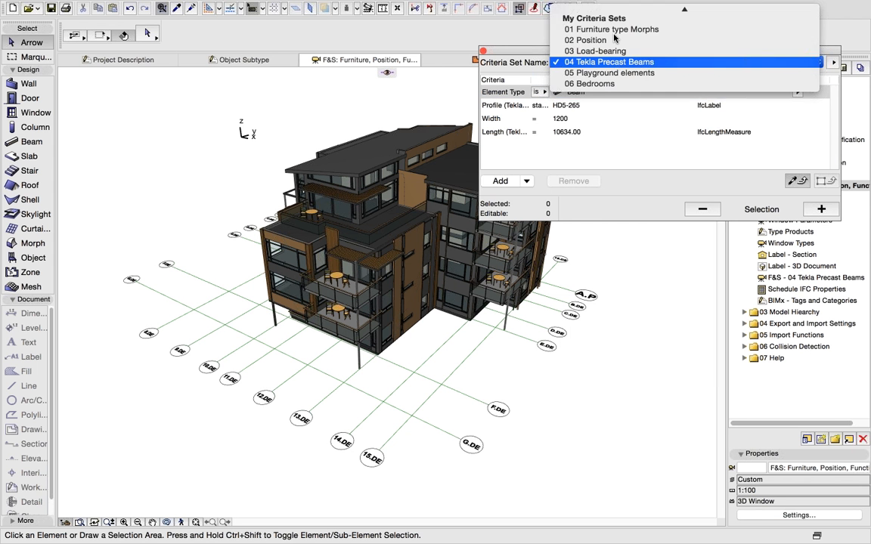
left_click(614, 30)
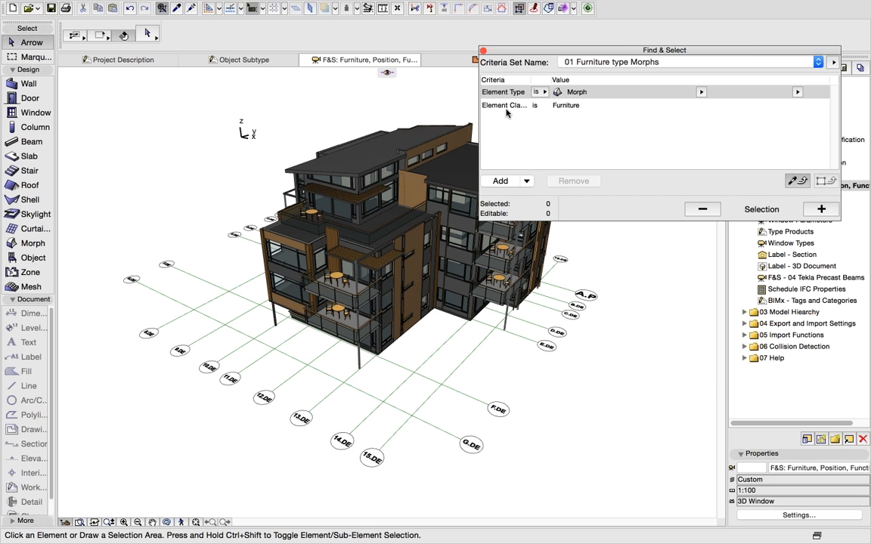
left_click(822, 210)
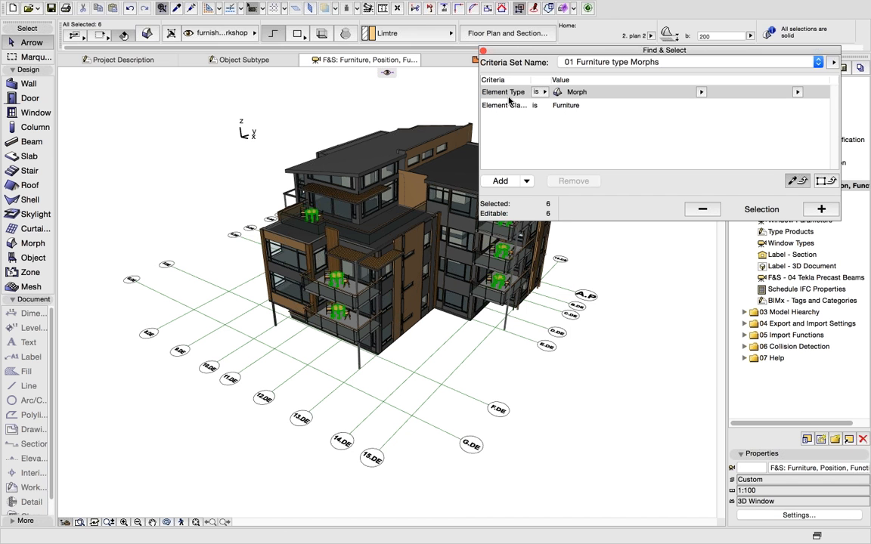
key("Escape")
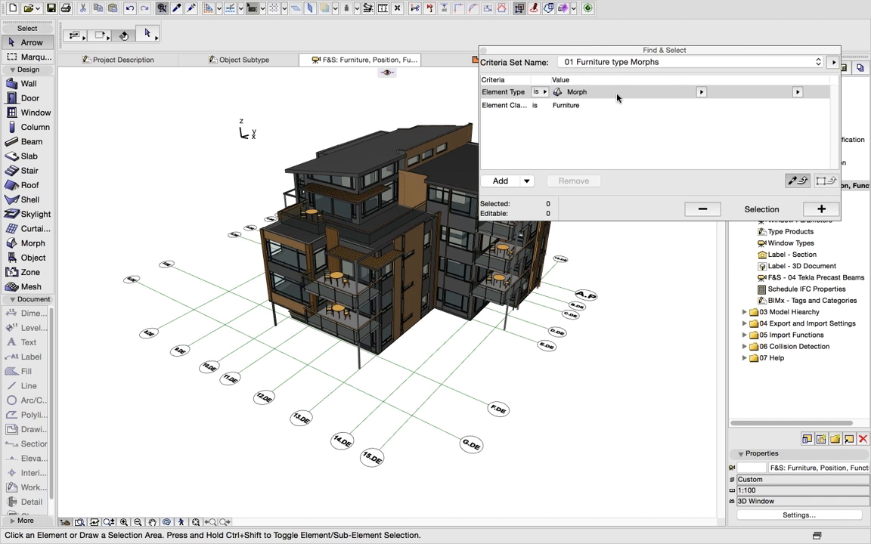
- Load the 02 Position criteria, select all Exterior elements and show only them in 3D
left_click(582, 62)
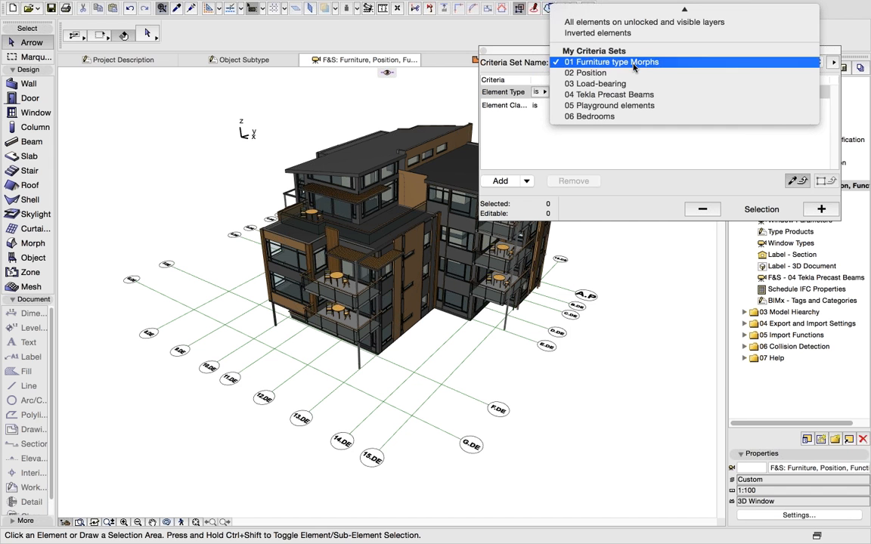
left_click(630, 72)
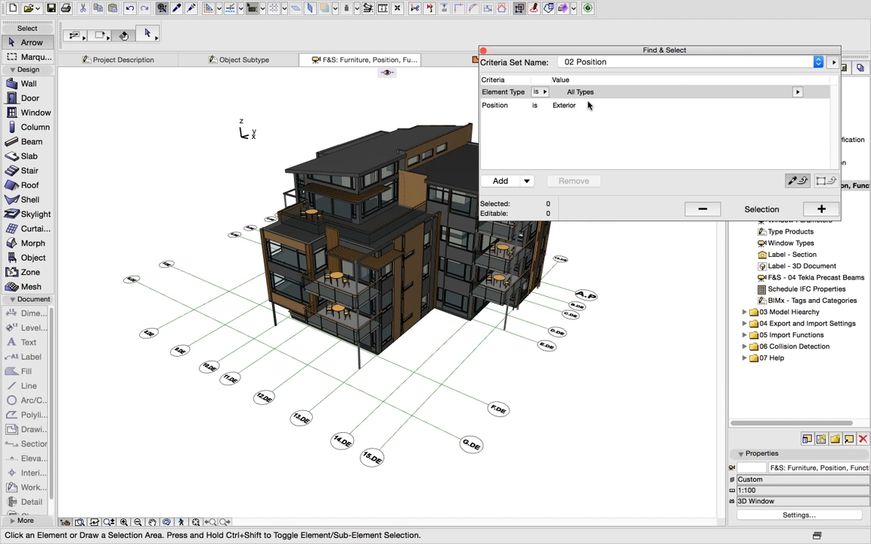
left_click(820, 209)
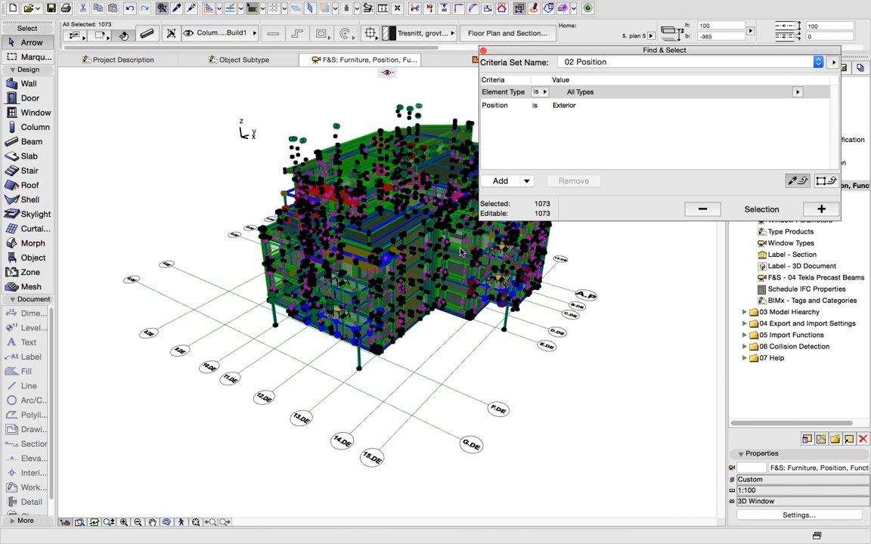
right_click(414, 224)
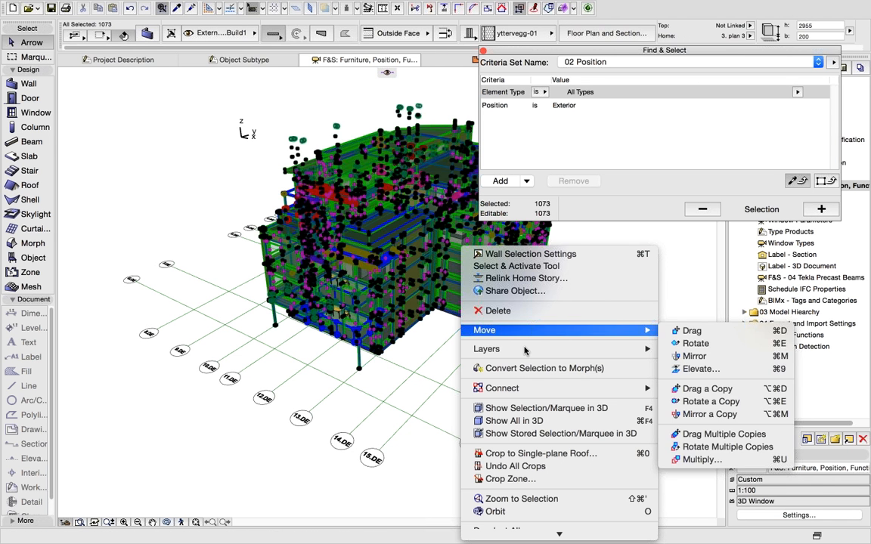
left_click(536, 421)
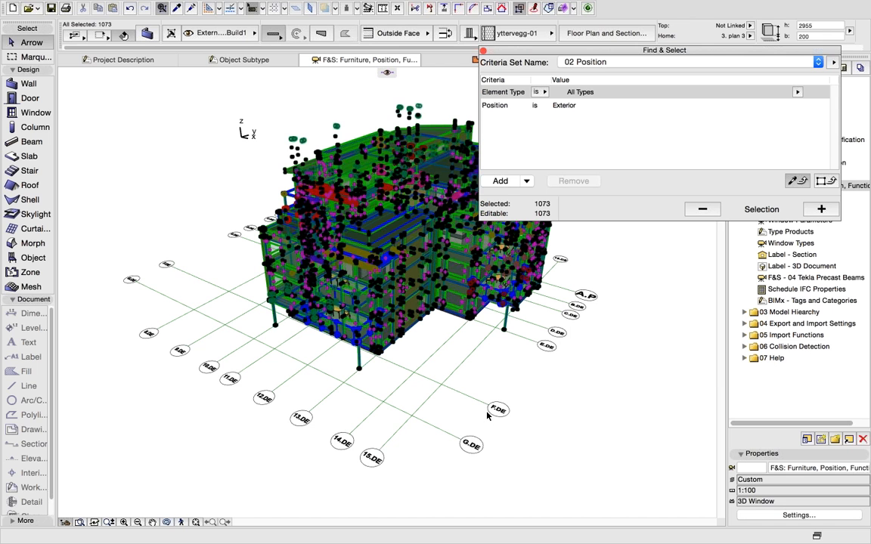
right_click(474, 296)
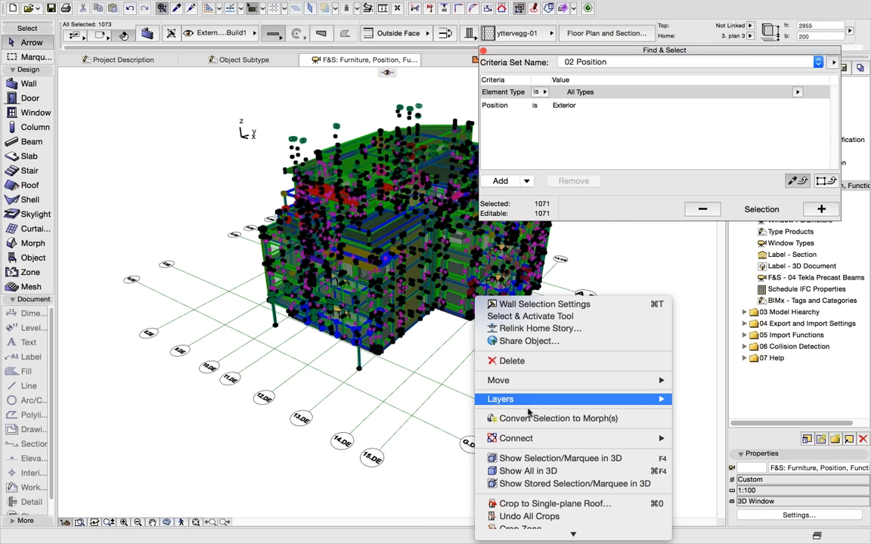
left_click(539, 458)
left_click(446, 384)
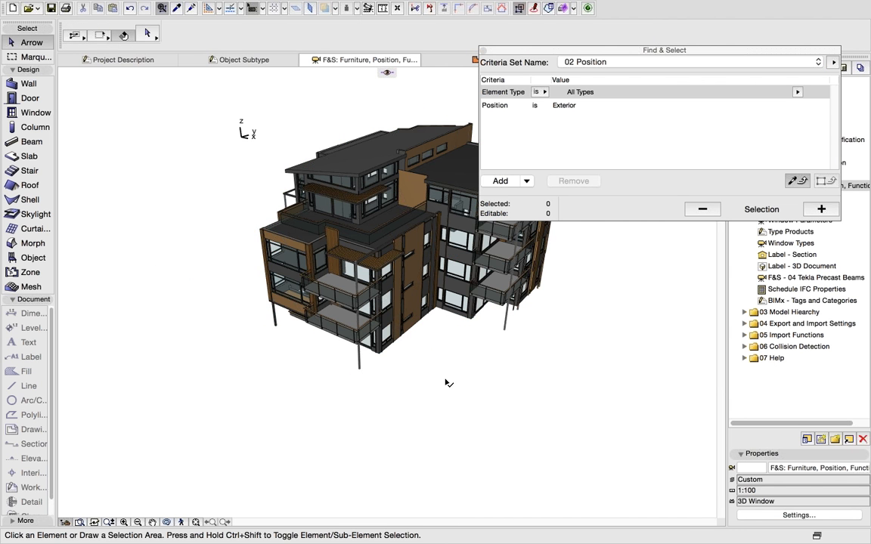
- Orbit the exterior-only model to a new angle and bring up the 3D view's context menu
scroll(402, 286, "up", 3)
scroll(402, 285, "down", 1)
left_click(173, 522)
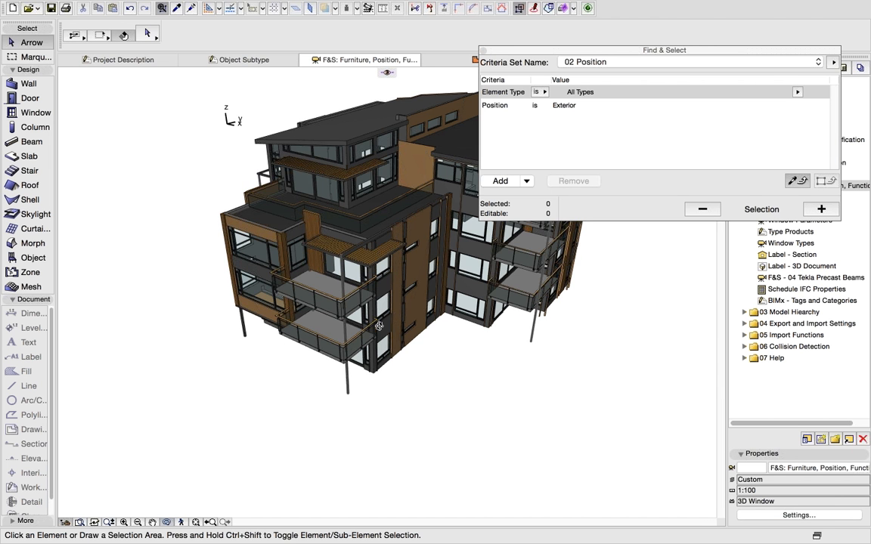
left_click_drag(342, 293, 347, 319)
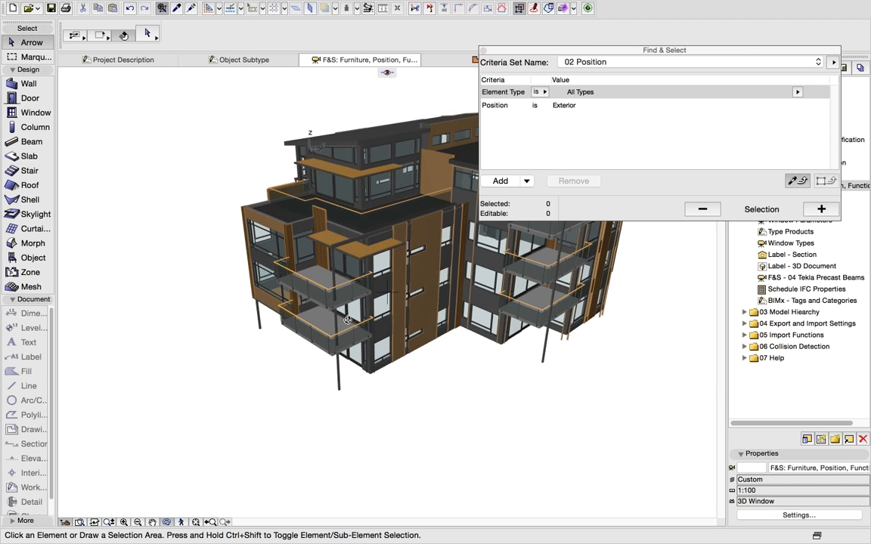
right_click(431, 390)
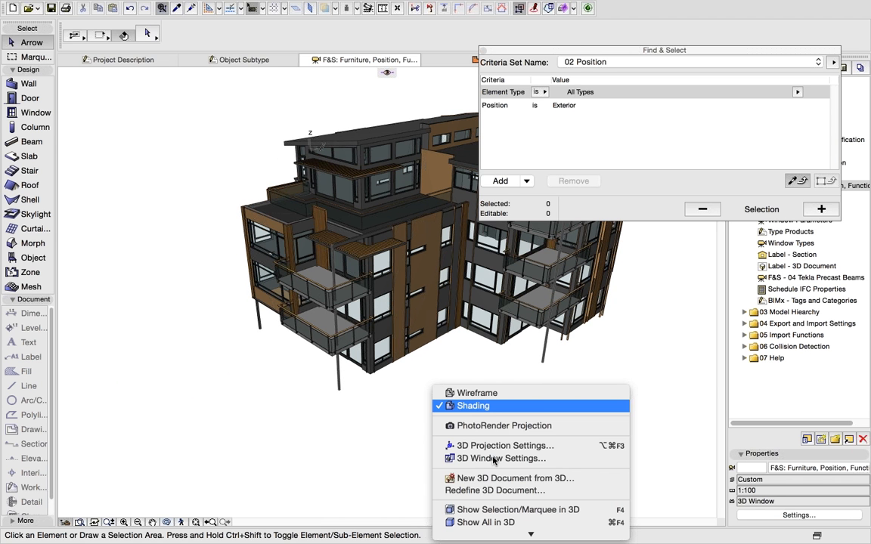
- Show all elements in 3D again, switch the Position criterion to Interior, and select the matches
left_click(499, 522)
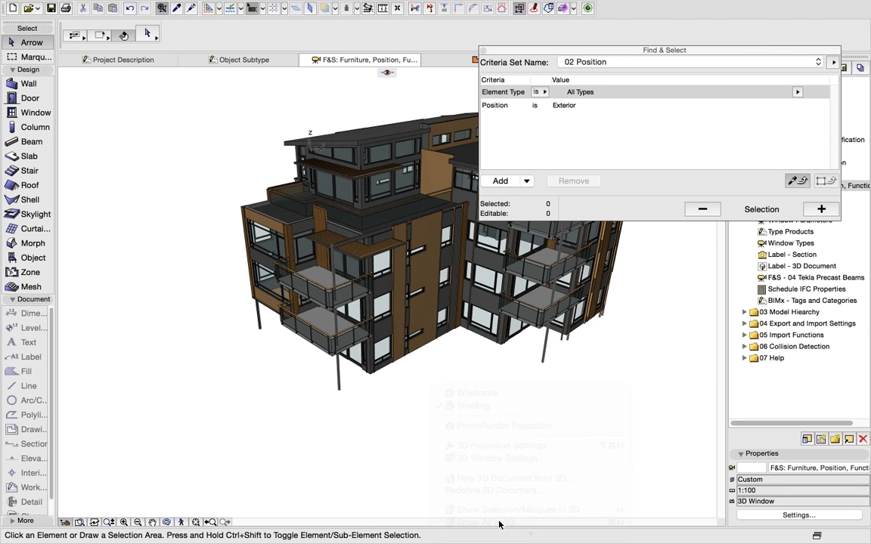
left_click(620, 107)
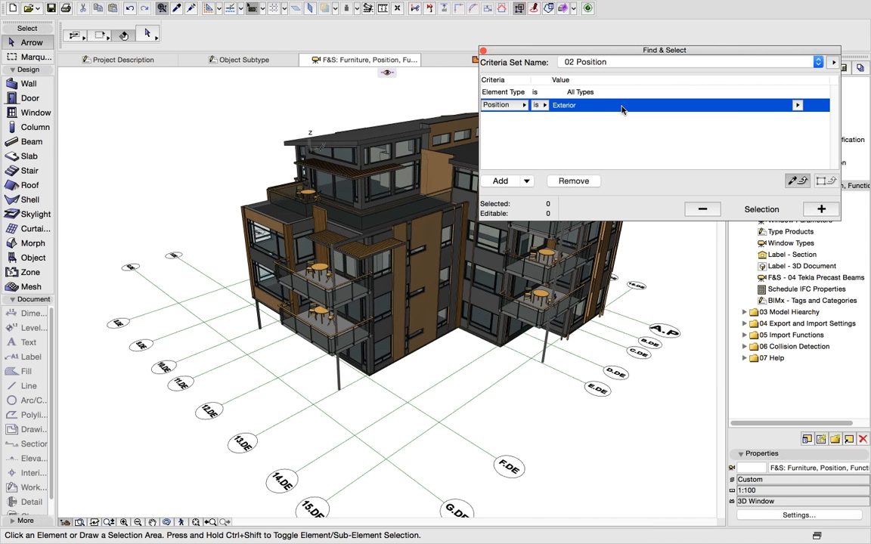
left_click(796, 105)
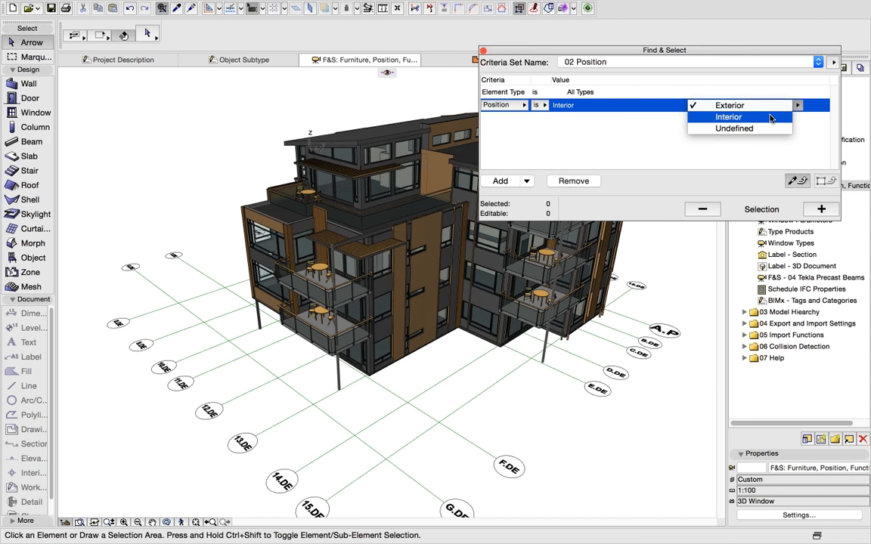
left_click(771, 118)
left_click(821, 209)
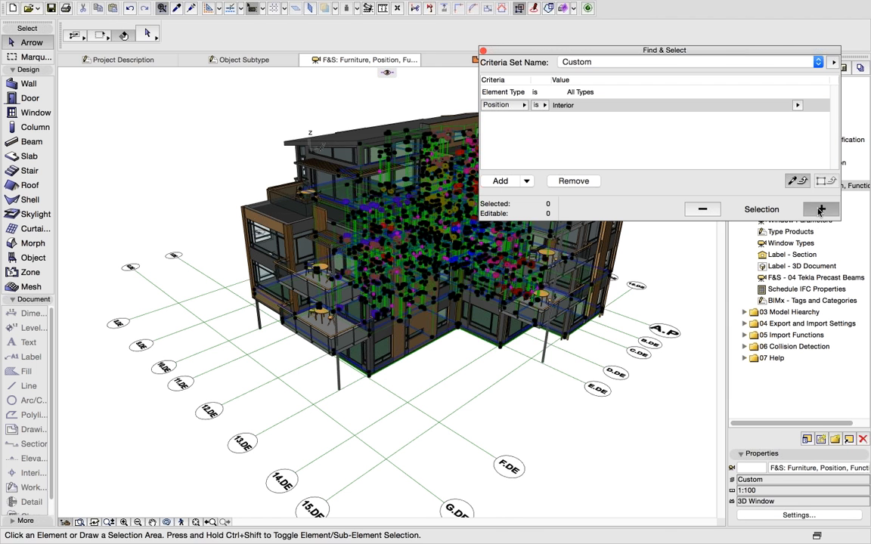
- Show only the 375 selected interior elements in 3D, deselect them, and orbit to a steeper view
right_click(467, 276)
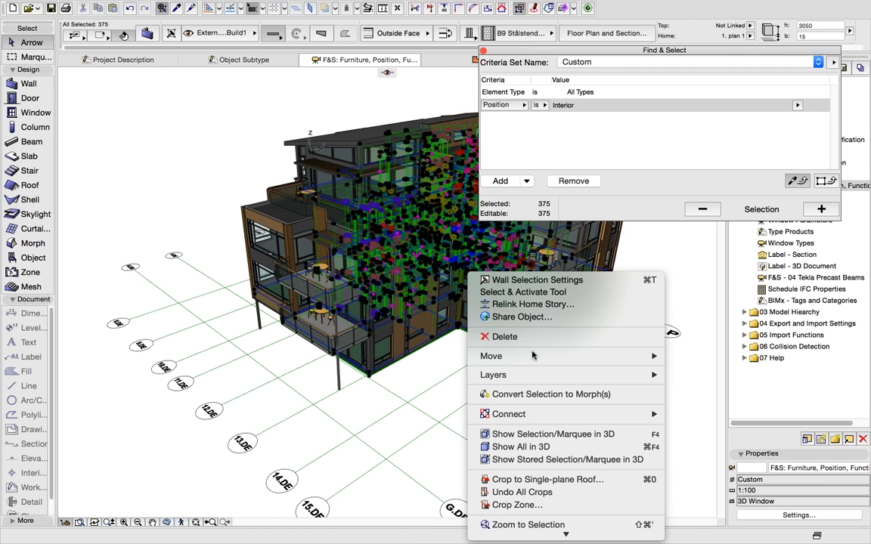
left_click(541, 434)
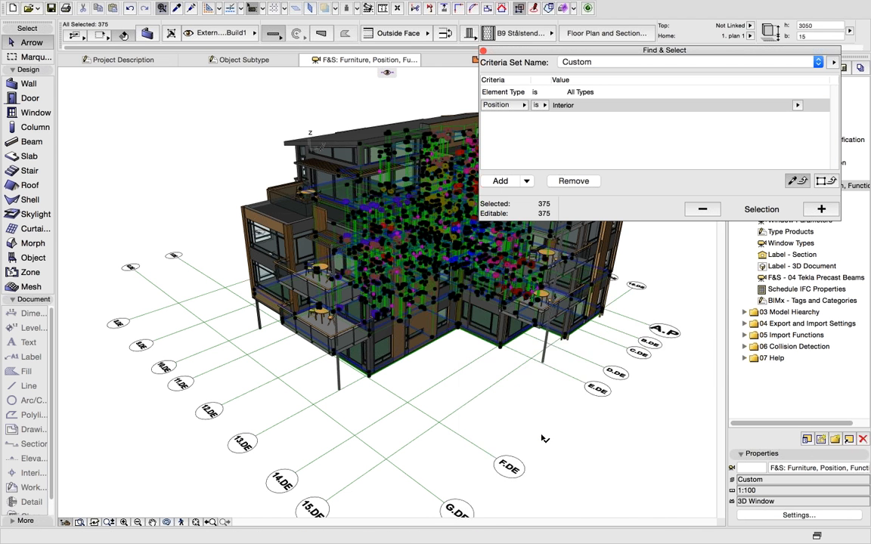
left_click(432, 340)
left_click(167, 521)
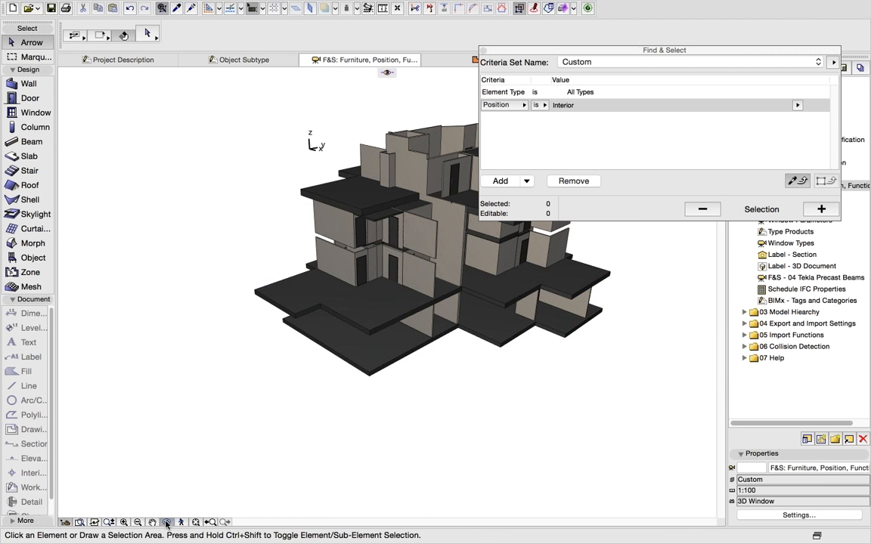
left_click_drag(420, 310, 445, 391)
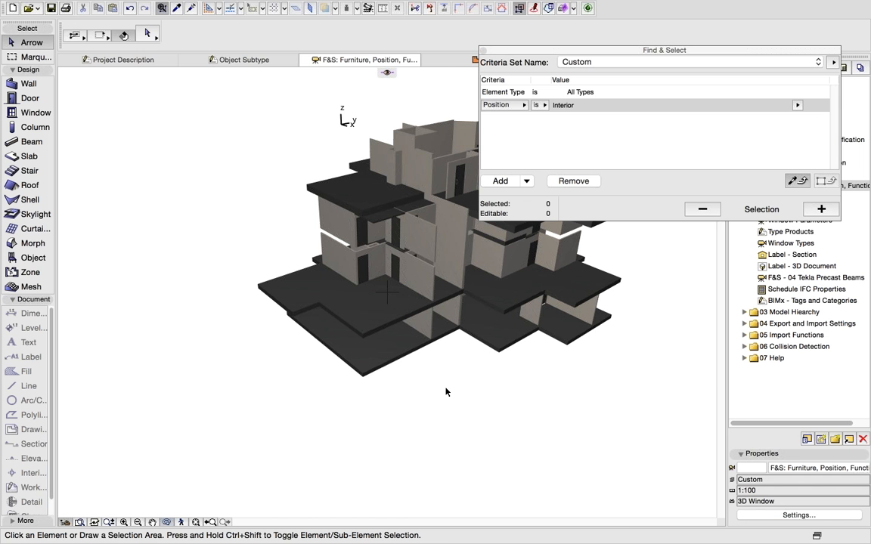
- Restore the full building, load 03 Load-bearing, select its 194 elements, and show only those in 3D
right_click(446, 391)
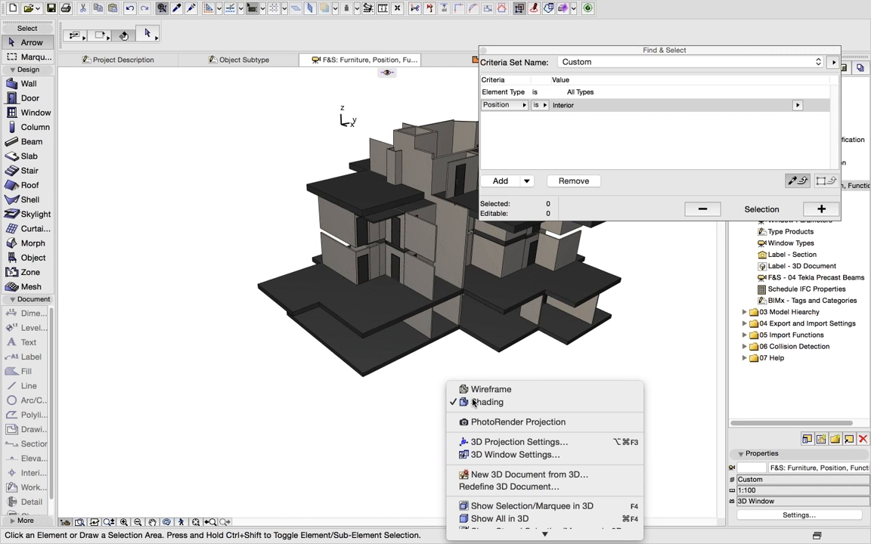
left_click(531, 518)
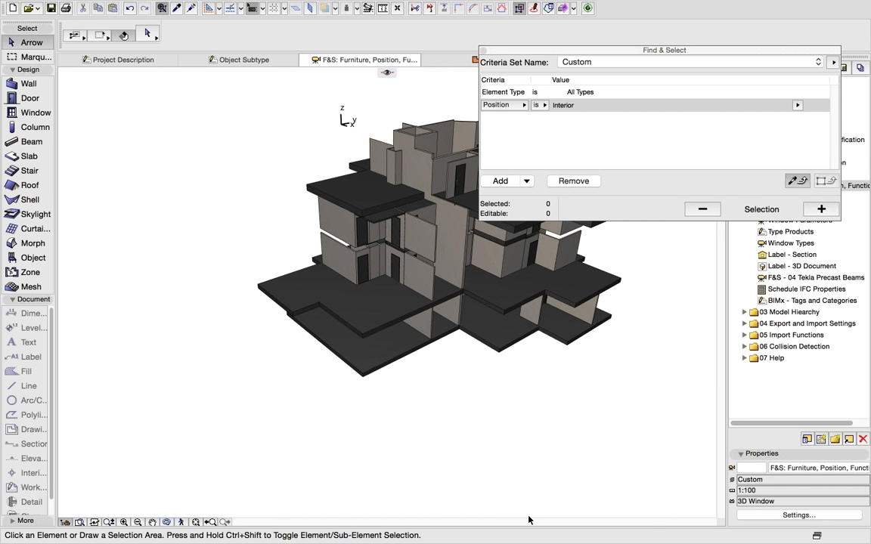
left_click(608, 63)
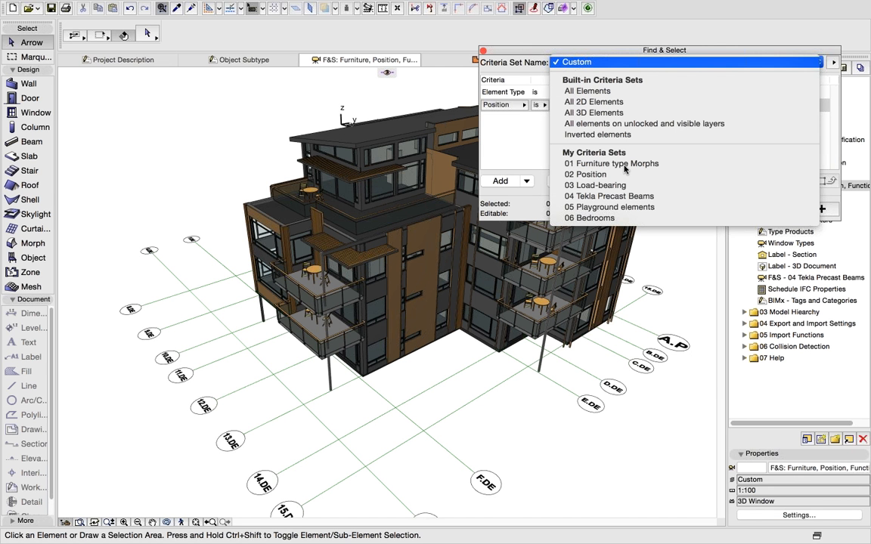
left_click(597, 186)
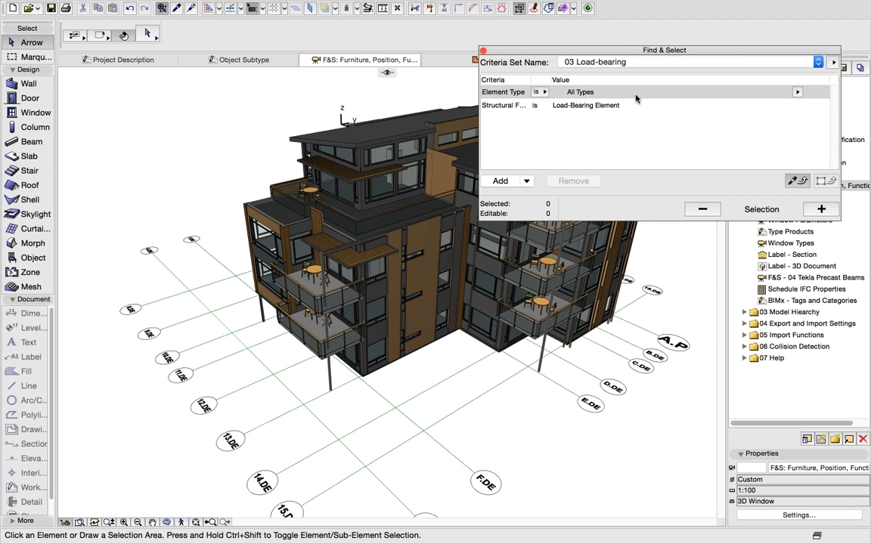
left_click(816, 214)
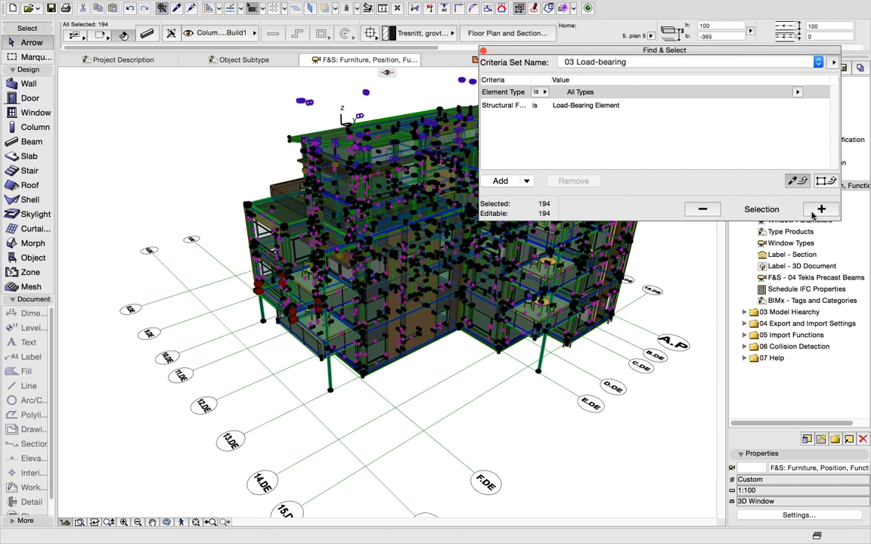
right_click(420, 268)
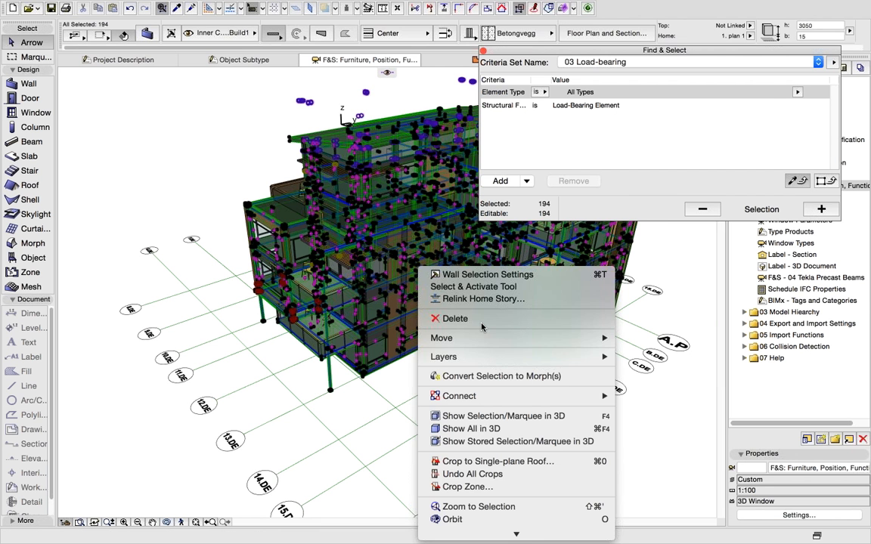
left_click(504, 418)
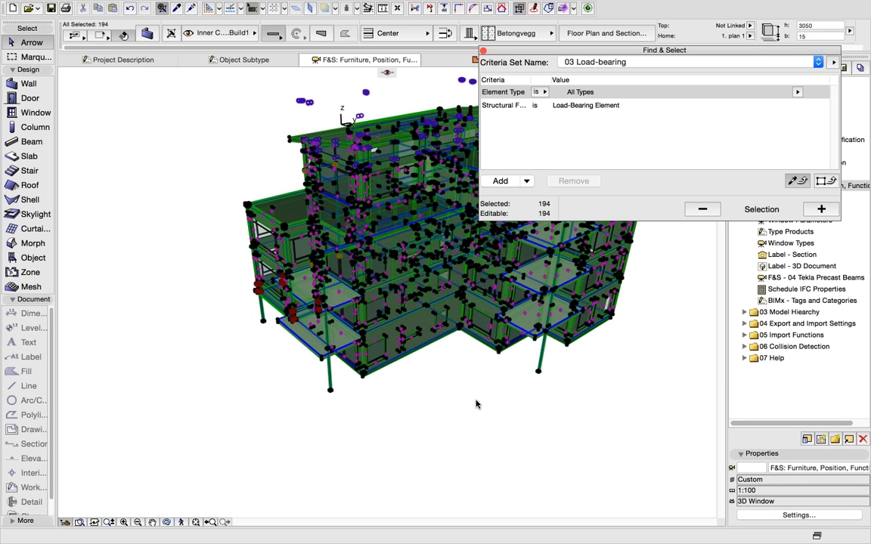
- Deselect the load-bearing elements, orbit the model around, and close the Find & Select palette
left_click(476, 403)
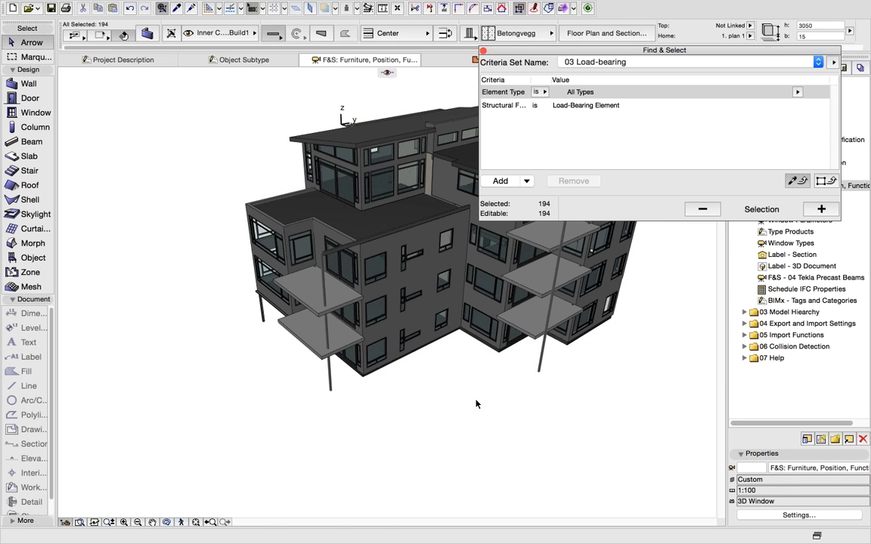
left_click(165, 523)
left_click_drag(413, 305, 547, 335)
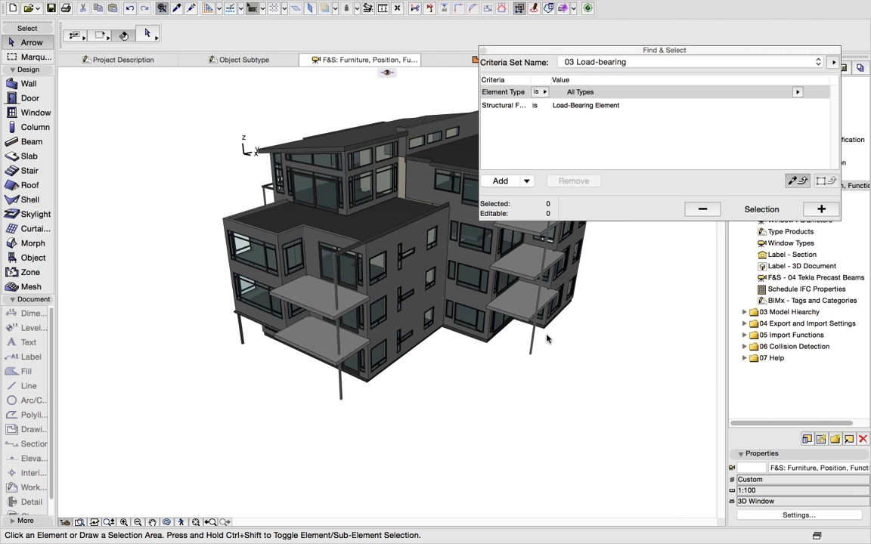
left_click(483, 50)
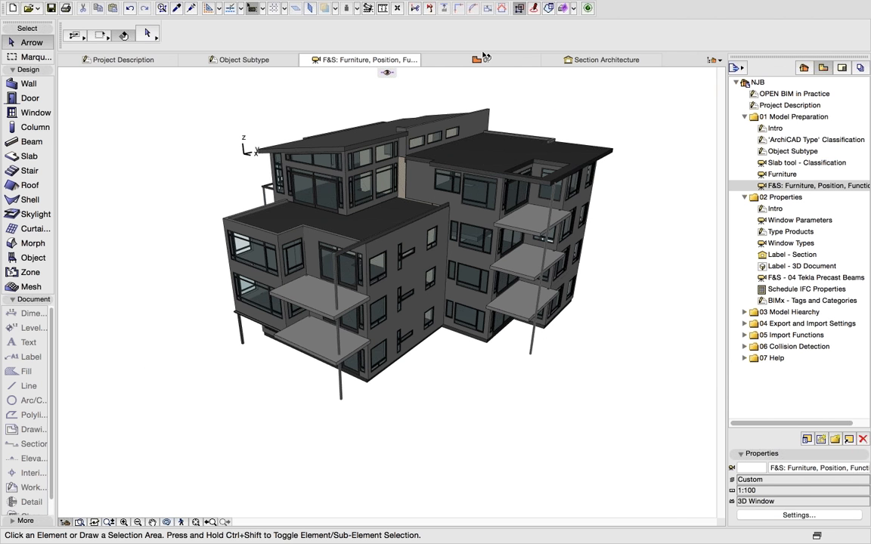
- Select the Story 4 roof terrace slab, composite 01 dekke takterrasse 265, 405 thick
scroll(309, 221, "up", 3)
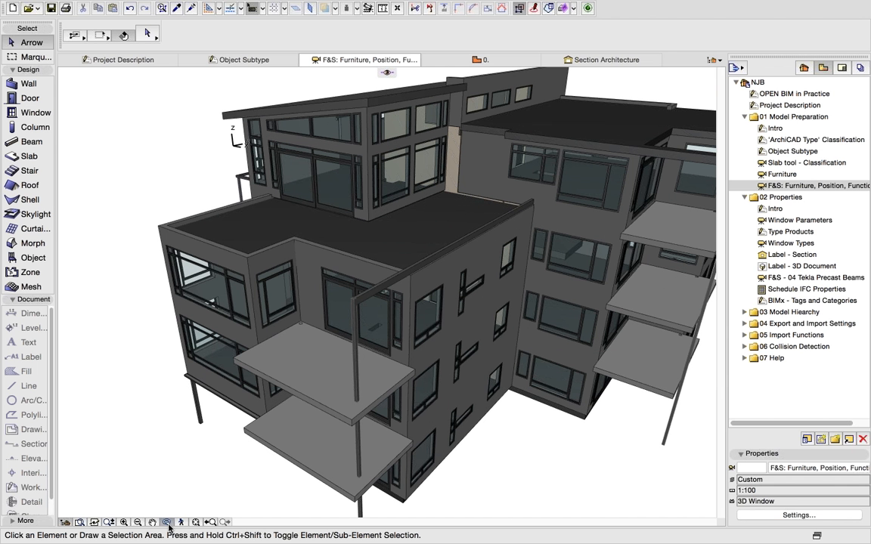
scroll(396, 270, "up", 2)
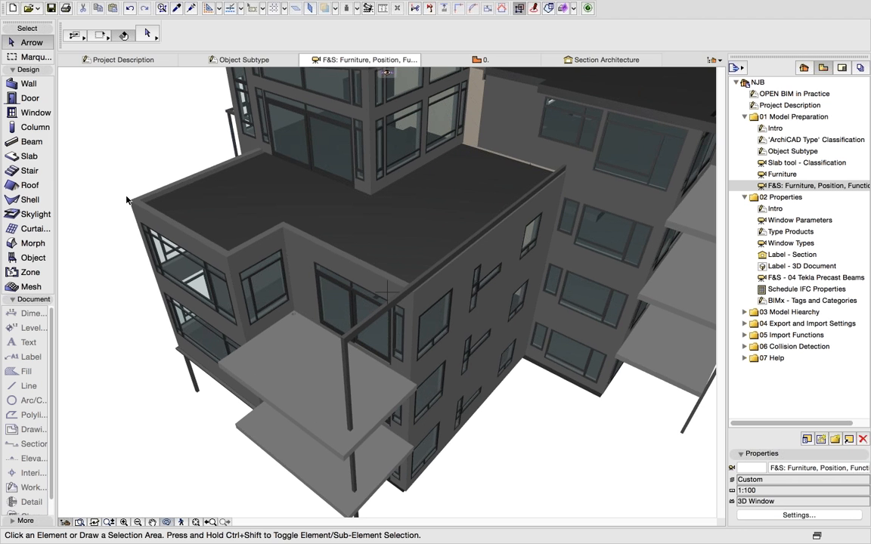
left_click(206, 212)
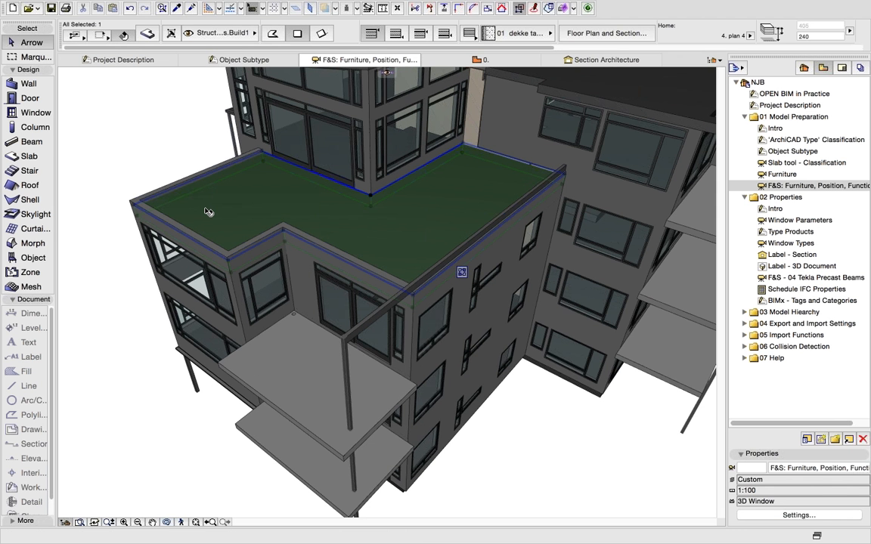
mouse_move(207, 212)
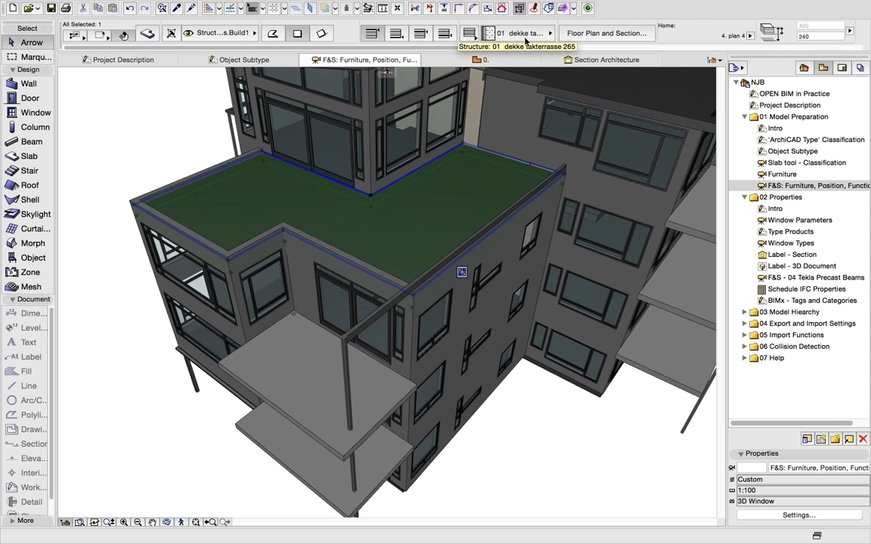
right_click(335, 202)
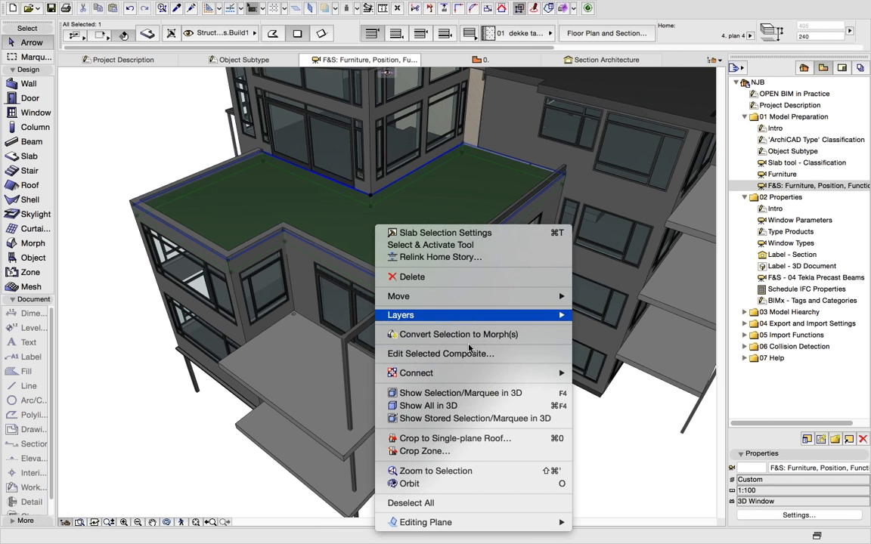
left_click(466, 354)
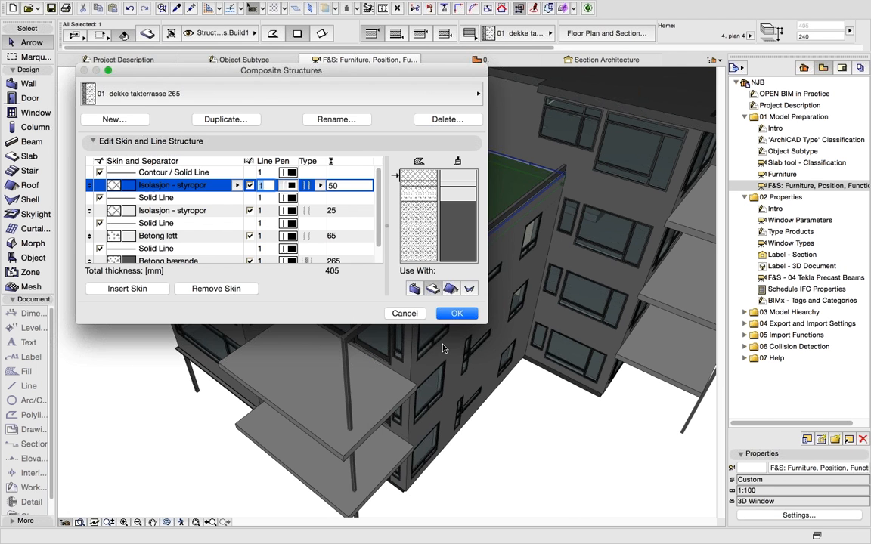
scroll(371, 249, "down", 2)
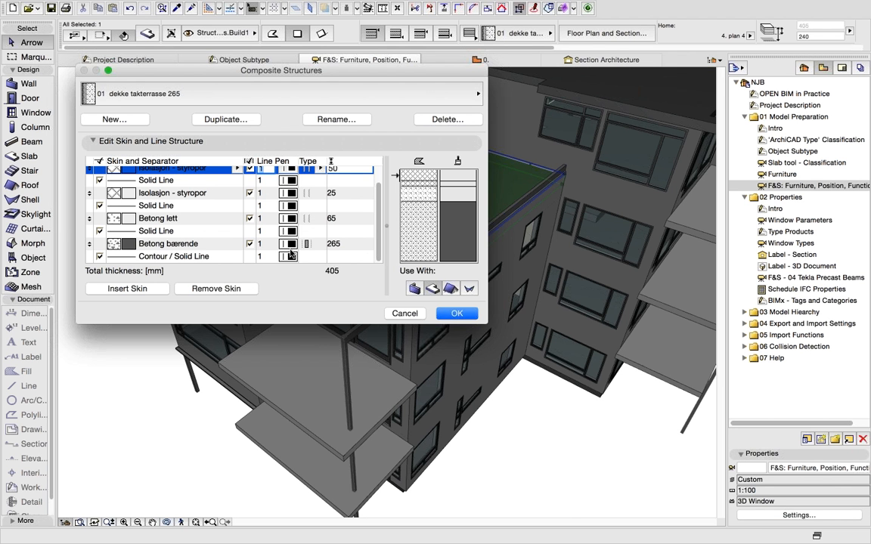
left_click(316, 246)
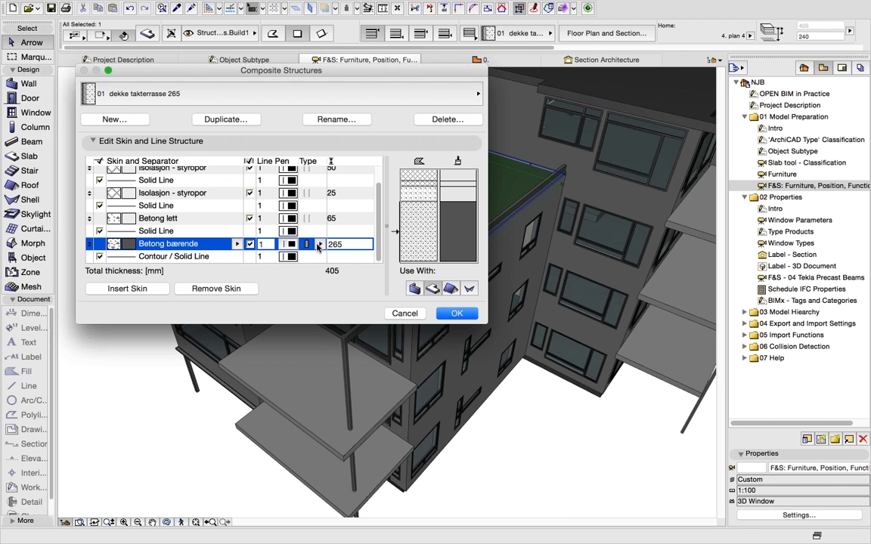
left_click(318, 245)
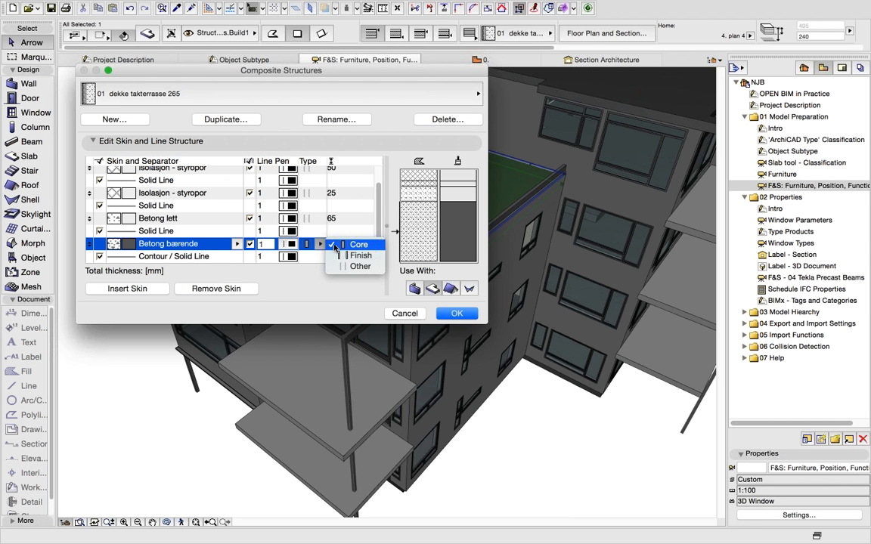
left_click(362, 246)
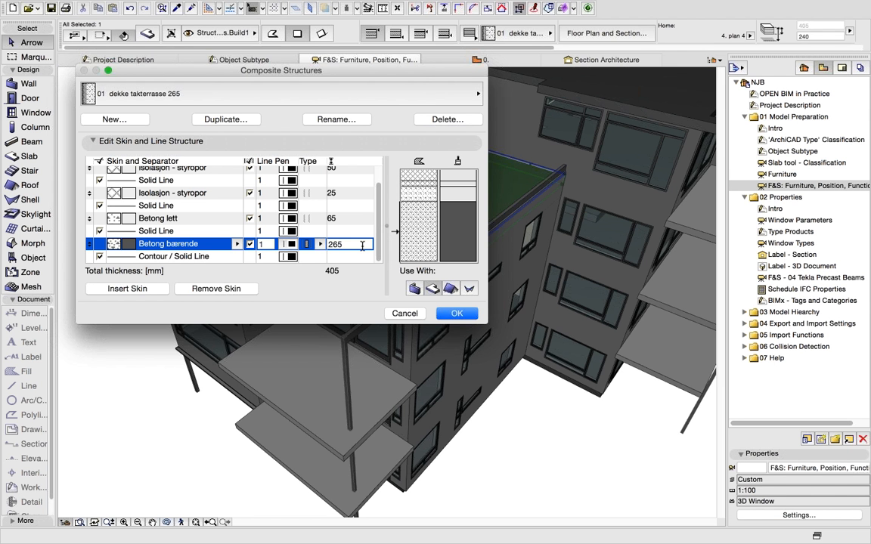
left_click(414, 314)
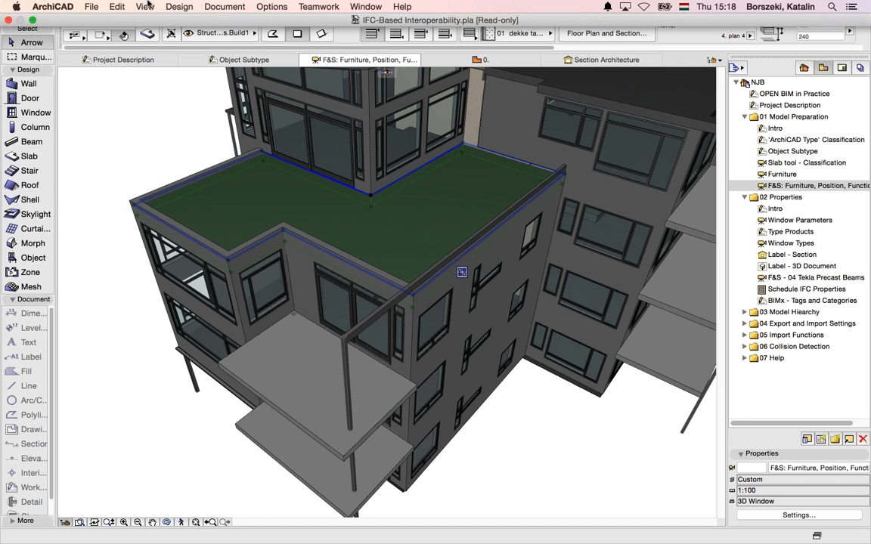
left_click(226, 7)
- Set Partial Structure Display to Core of Load-Bearing Elements Only and confirm
left_click(278, 137)
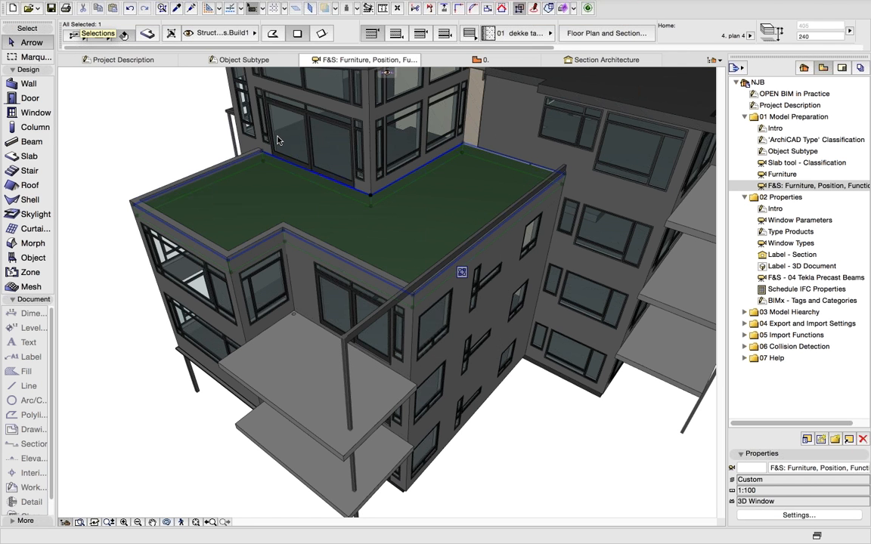
left_click(360, 219)
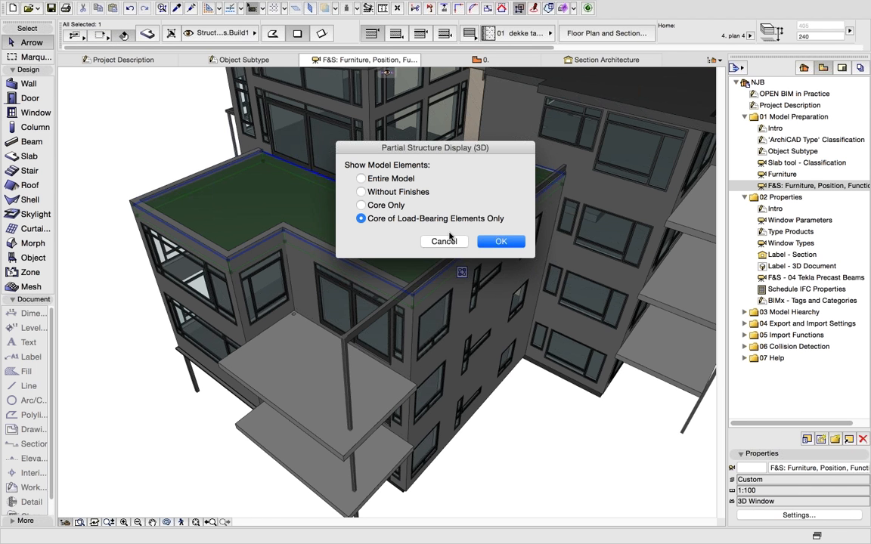
left_click(499, 242)
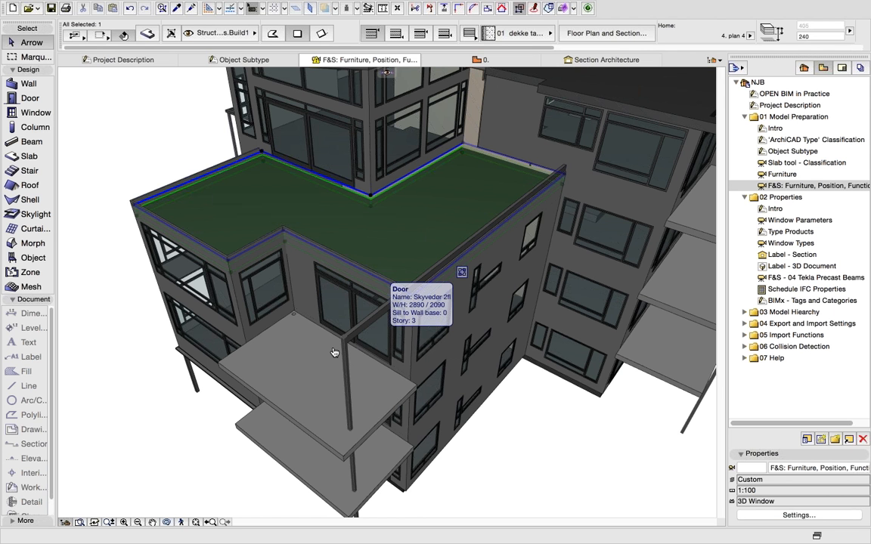
- Open the app switcher with Cmd+Tab, lining up Solibri Model Viewer
key("super+Tab")
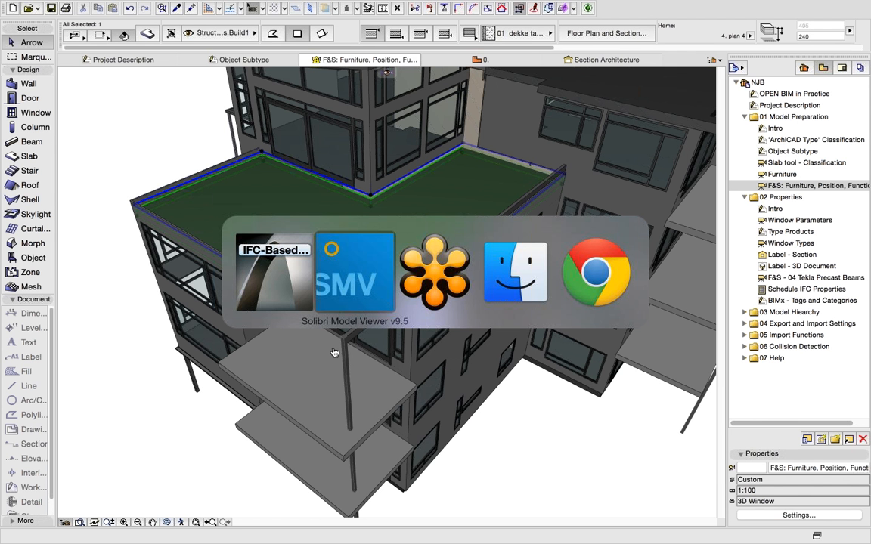
- Bring up Solibri Model Viewer, orbit the building, and show balcony table Furniture.4.6's properties
left_click(345, 303)
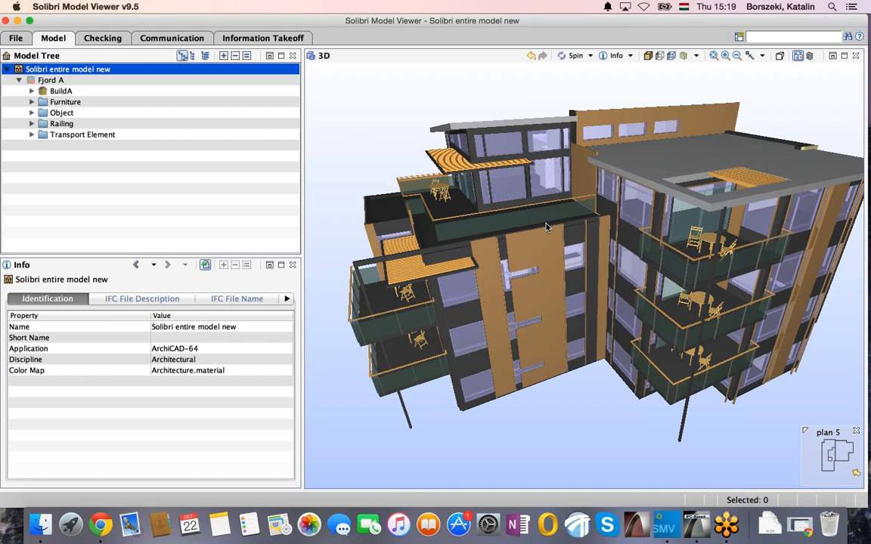
left_click_drag(537, 246, 468, 248)
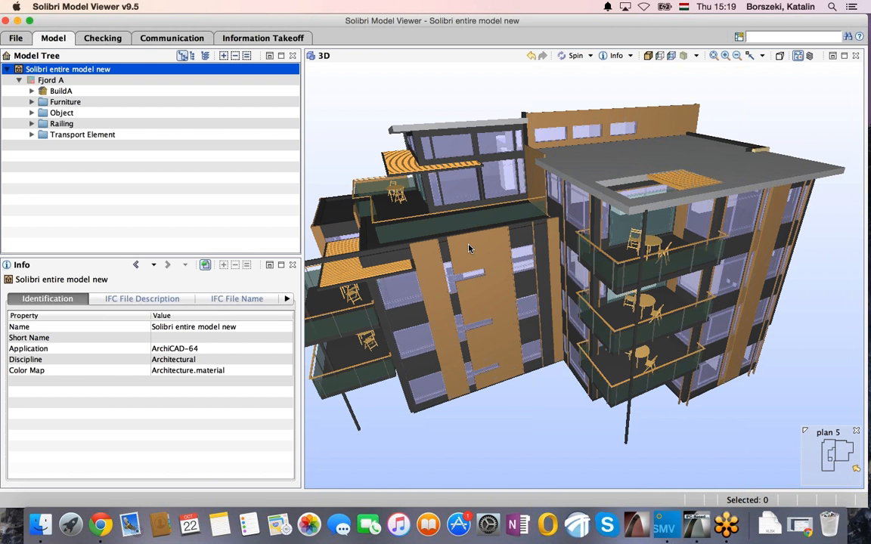
left_click(651, 243)
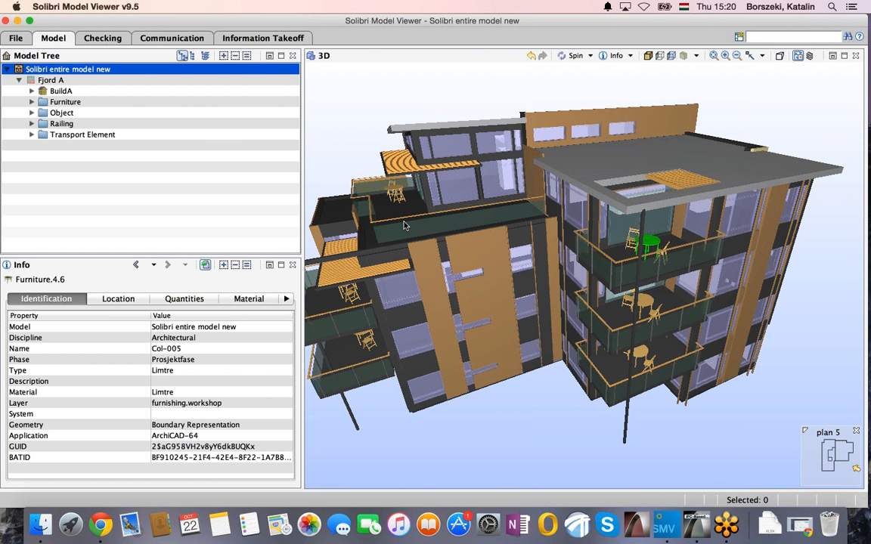
- Show slab Slab.4.82's Pset_SlabCommon: external, load-bearing, FireRating 6 hours, AcousticRating GT2.5
mouse_move(403, 214)
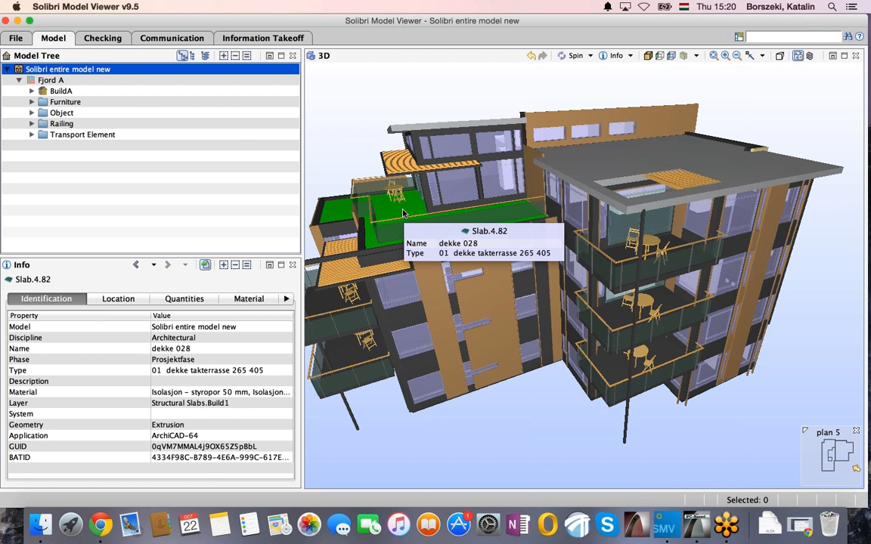
mouse_move(337, 238)
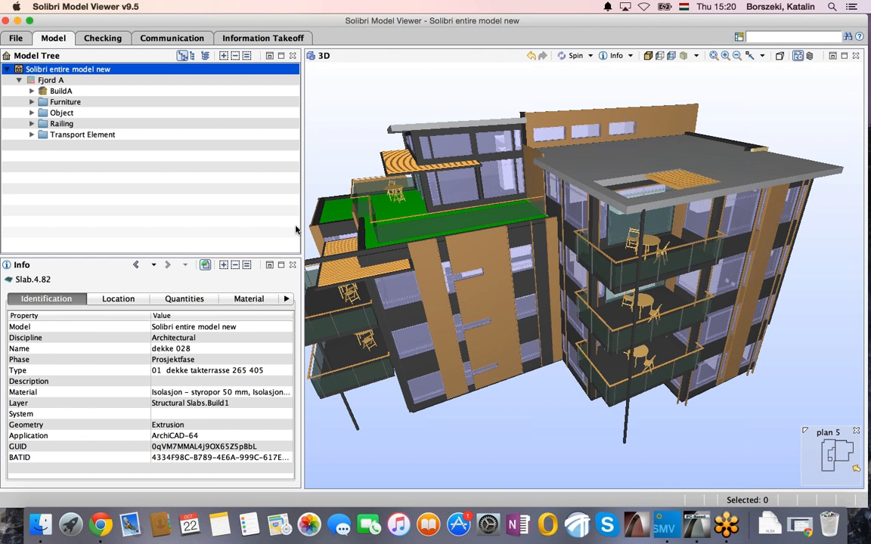
left_click(286, 299)
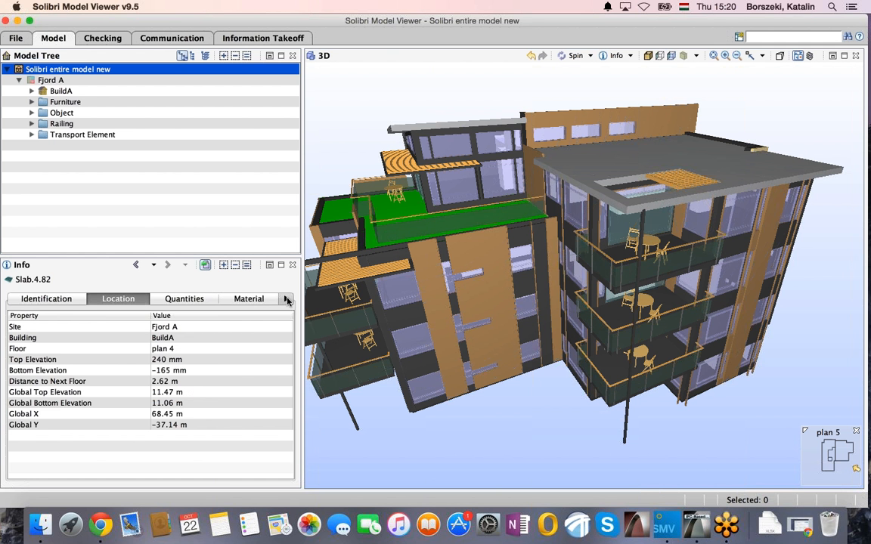
left_click(287, 299)
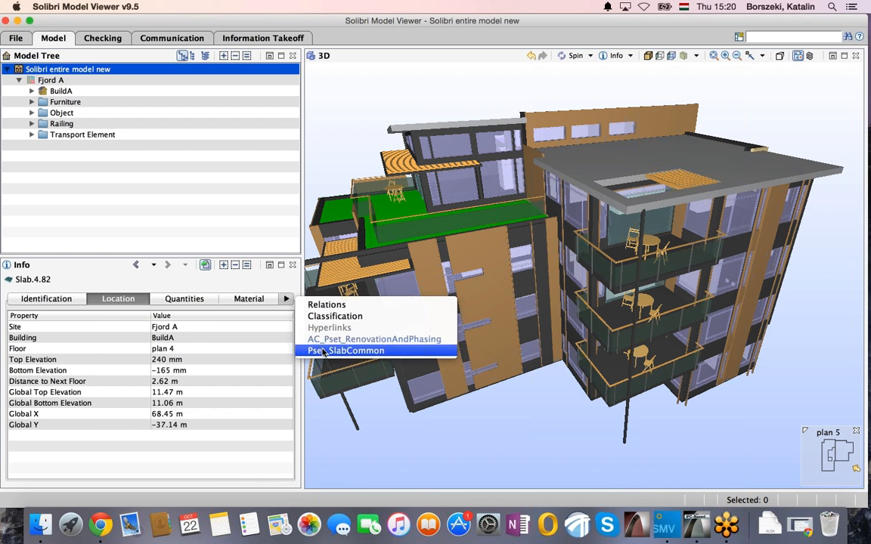
left_click(321, 339)
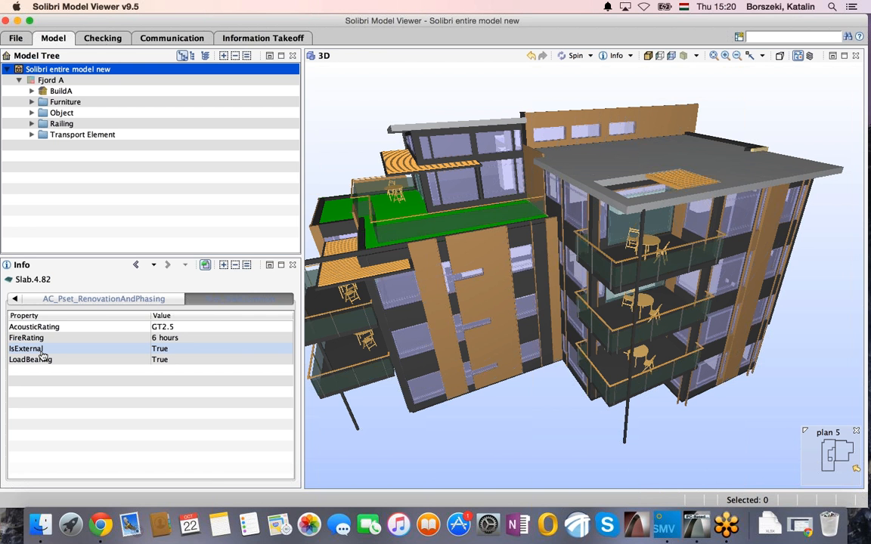
- Return to ARCHICAD and open the 02 Properties Intro layout from the Navigator
key("super+Tab")
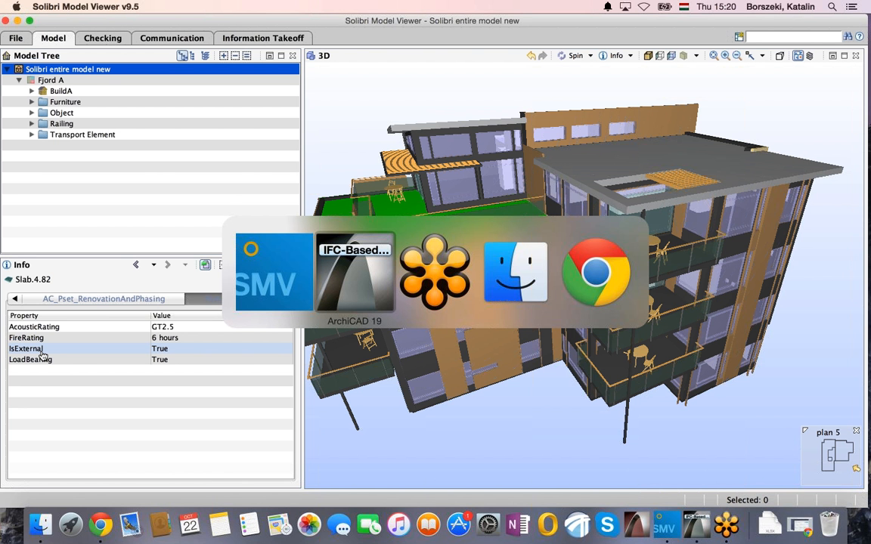
left_click(359, 282)
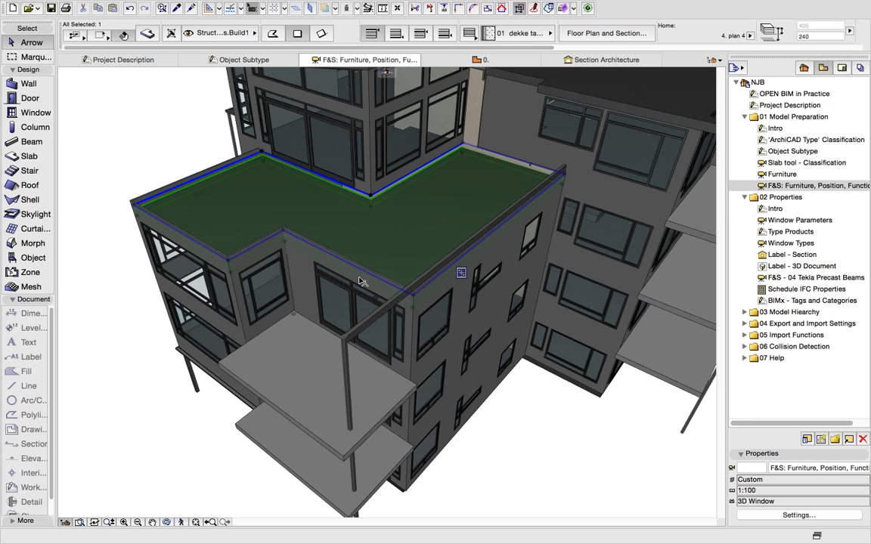
double_click(776, 209)
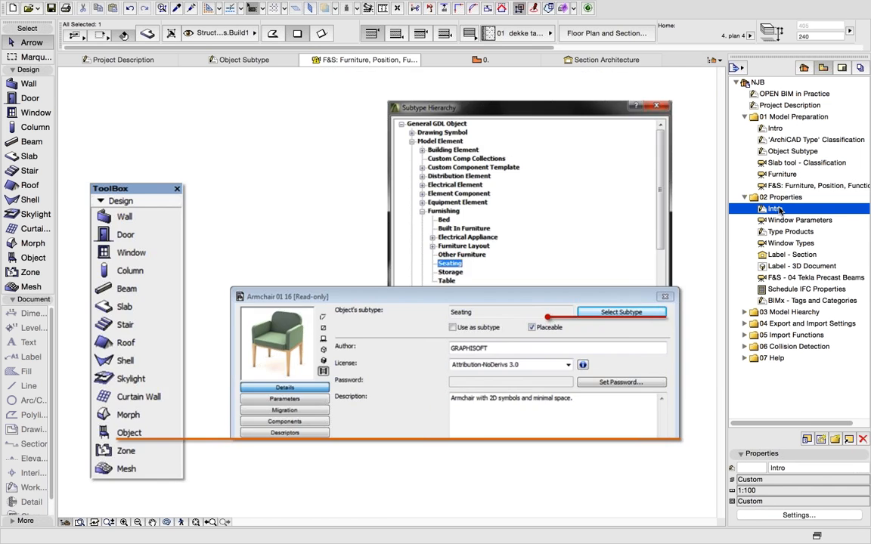